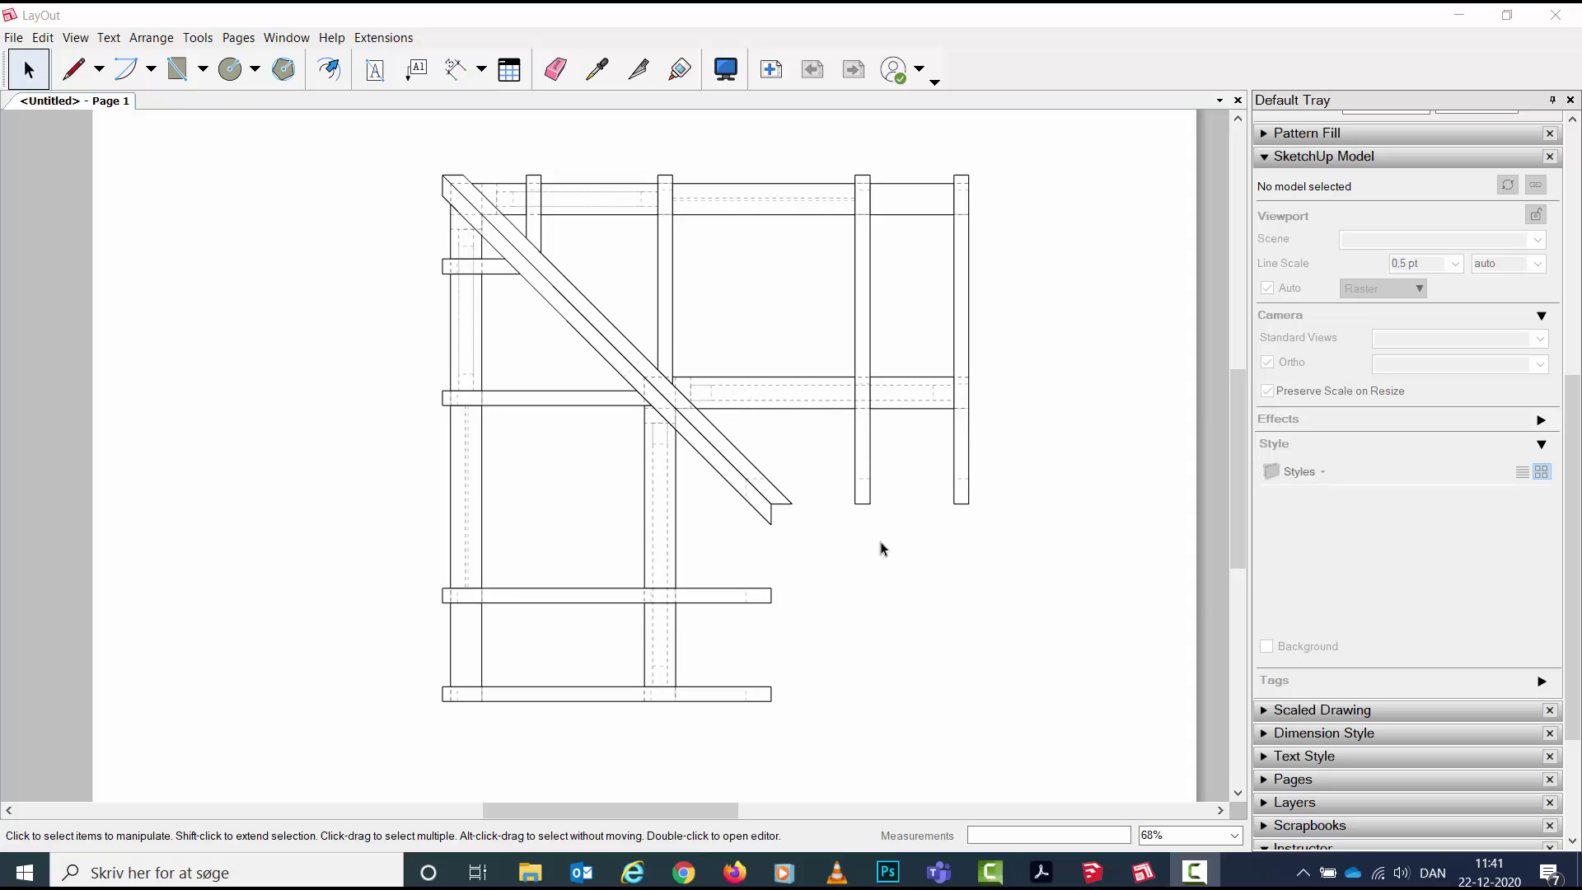
Step: Switch the timber frame viewport's rendering mode from Raster to Vector
left_click(635, 363)
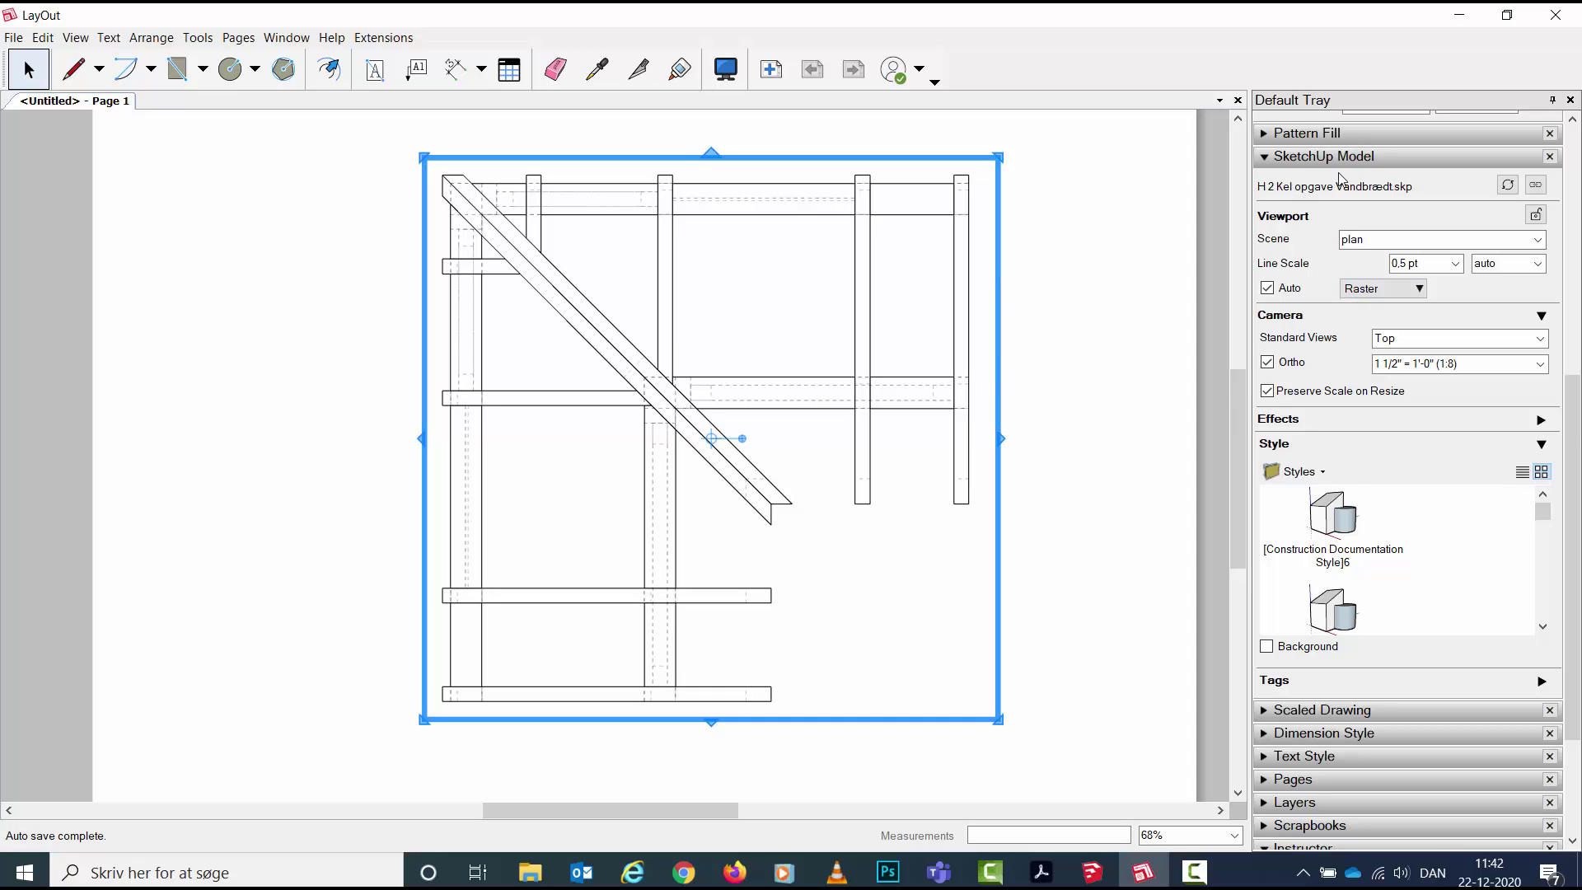
left_click(1421, 290)
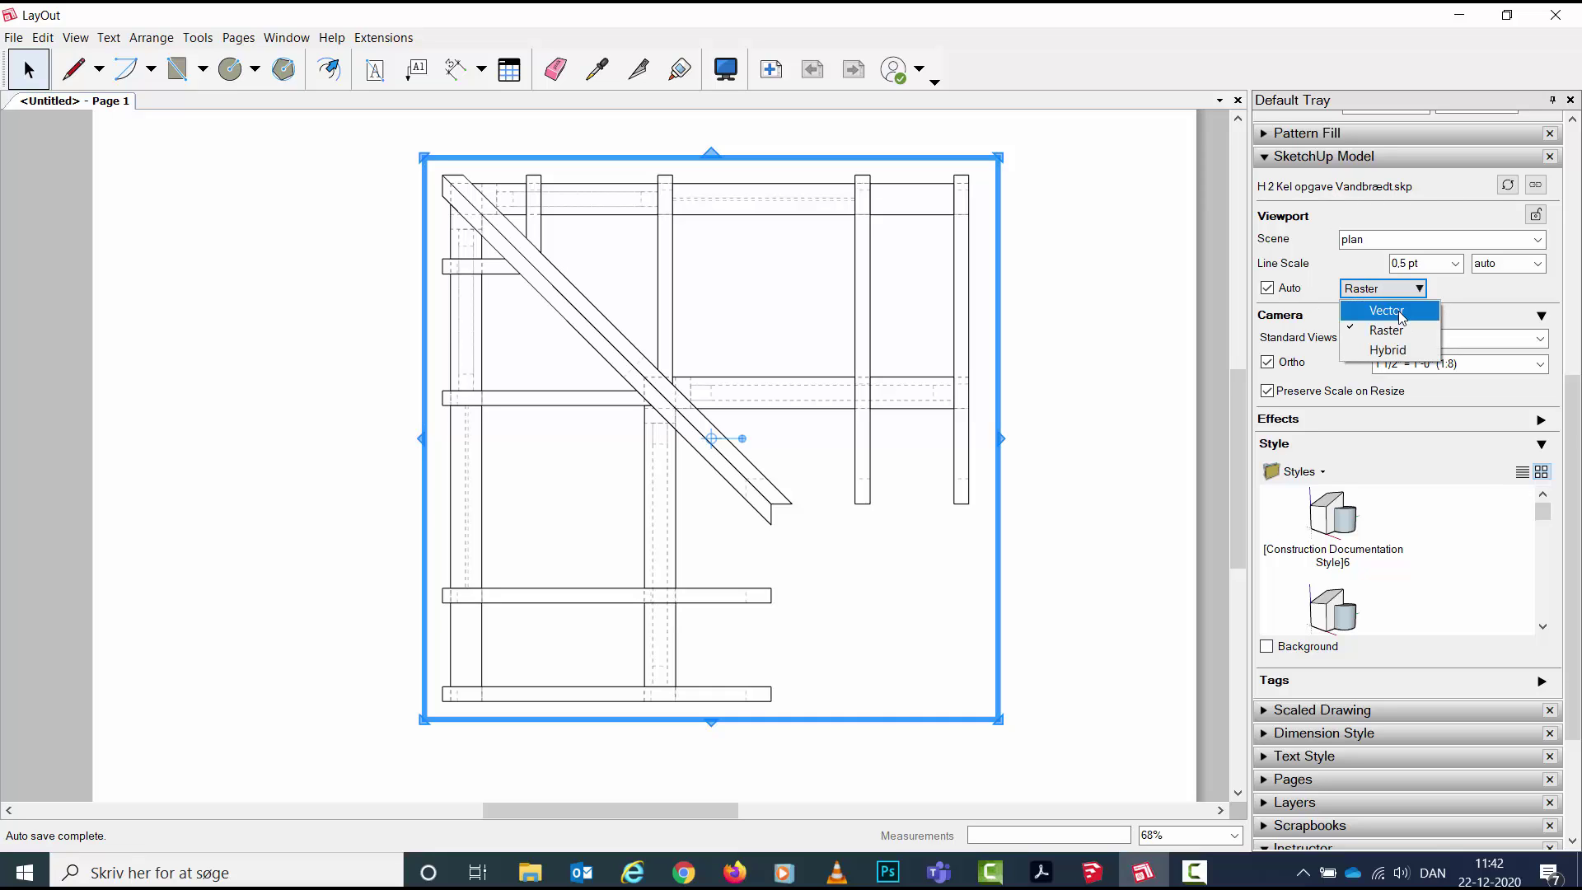
left_click(1400, 314)
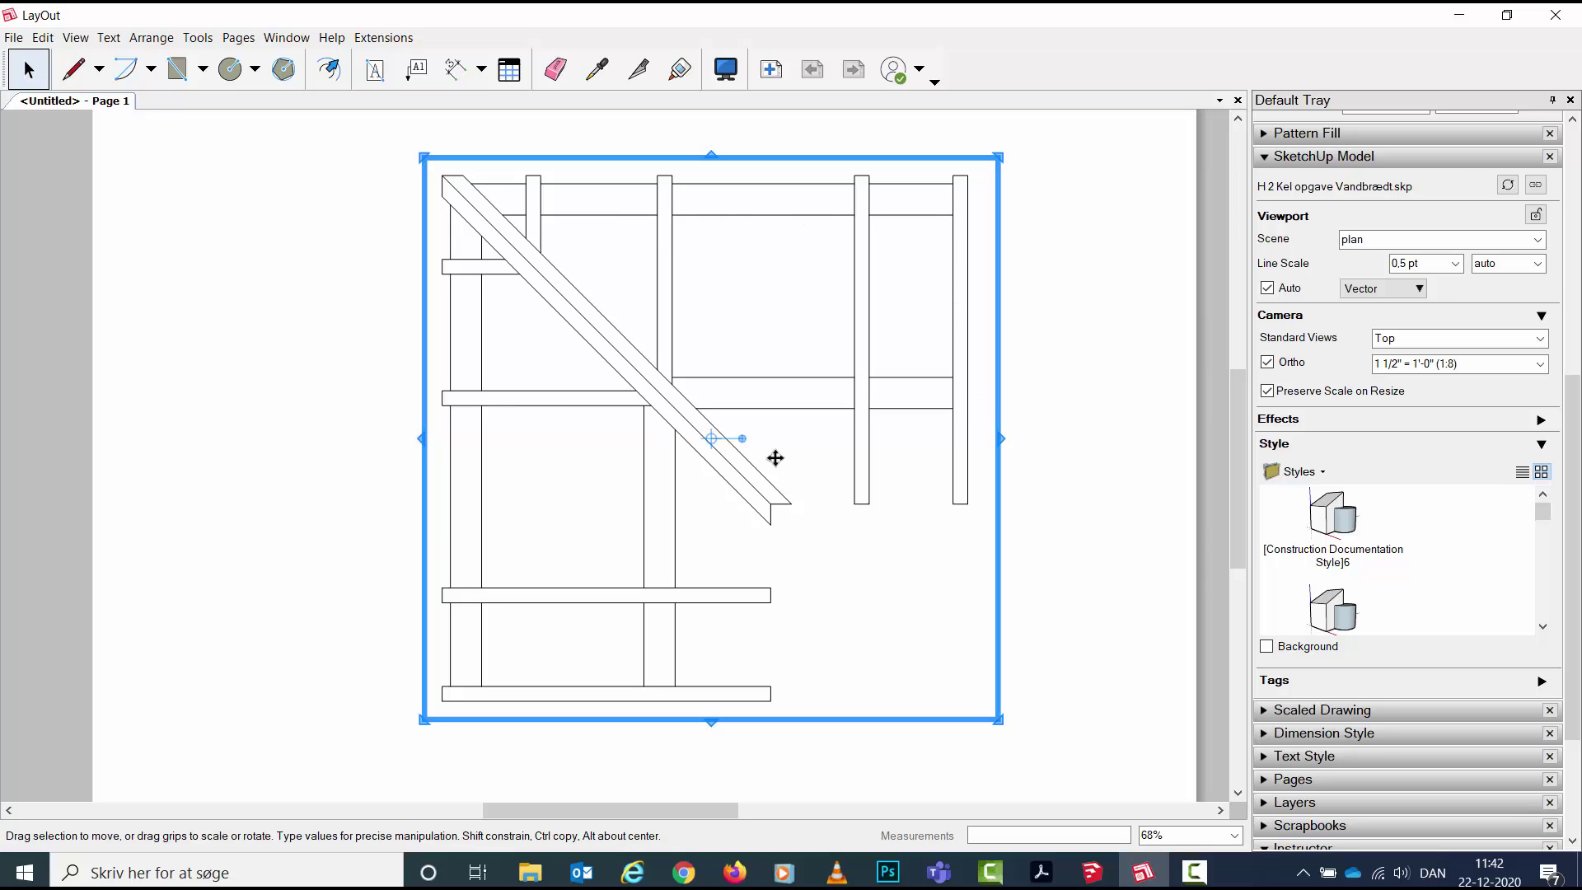
scroll(875, 471, "up", 1)
scroll(873, 467, "up", 1)
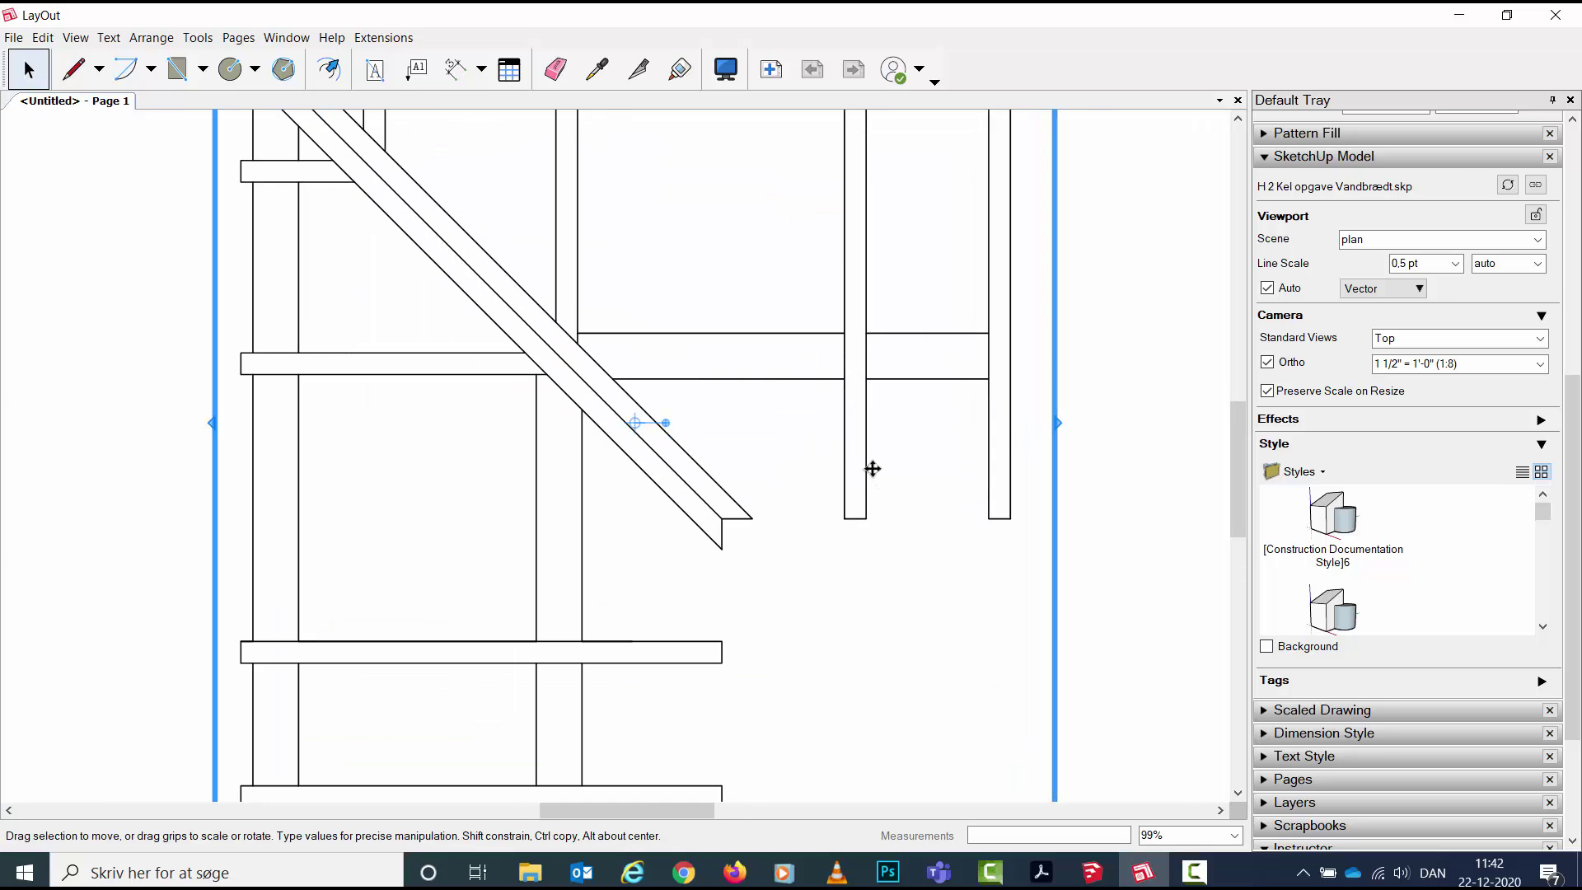
scroll(871, 458, "up", 1)
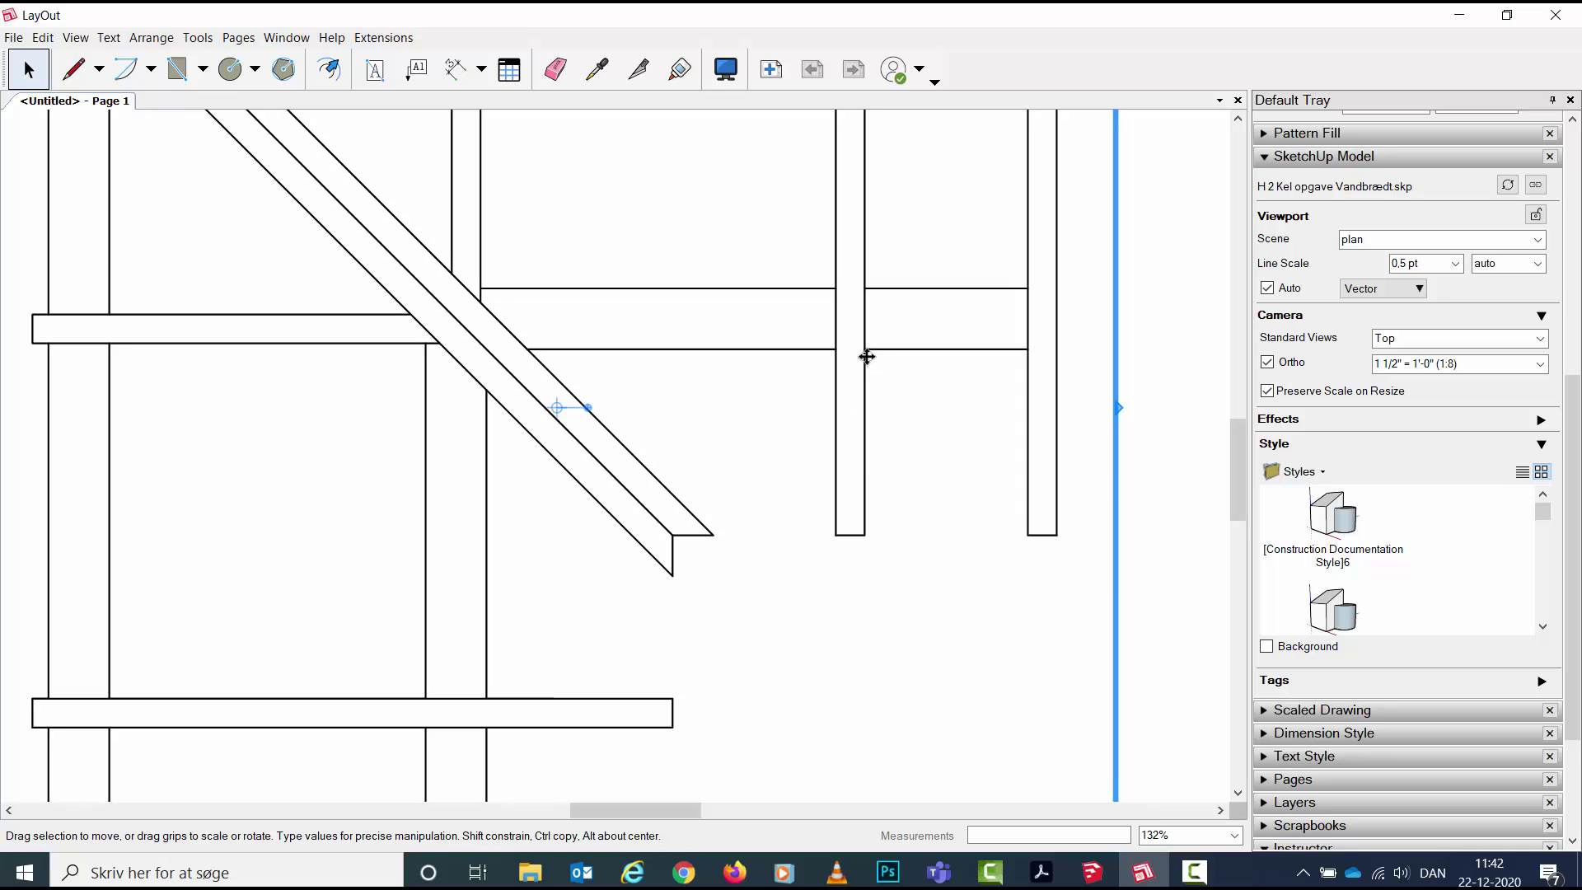
scroll(889, 461, "down", 1)
scroll(889, 465, "down", 1)
scroll(889, 465, "down", 1)
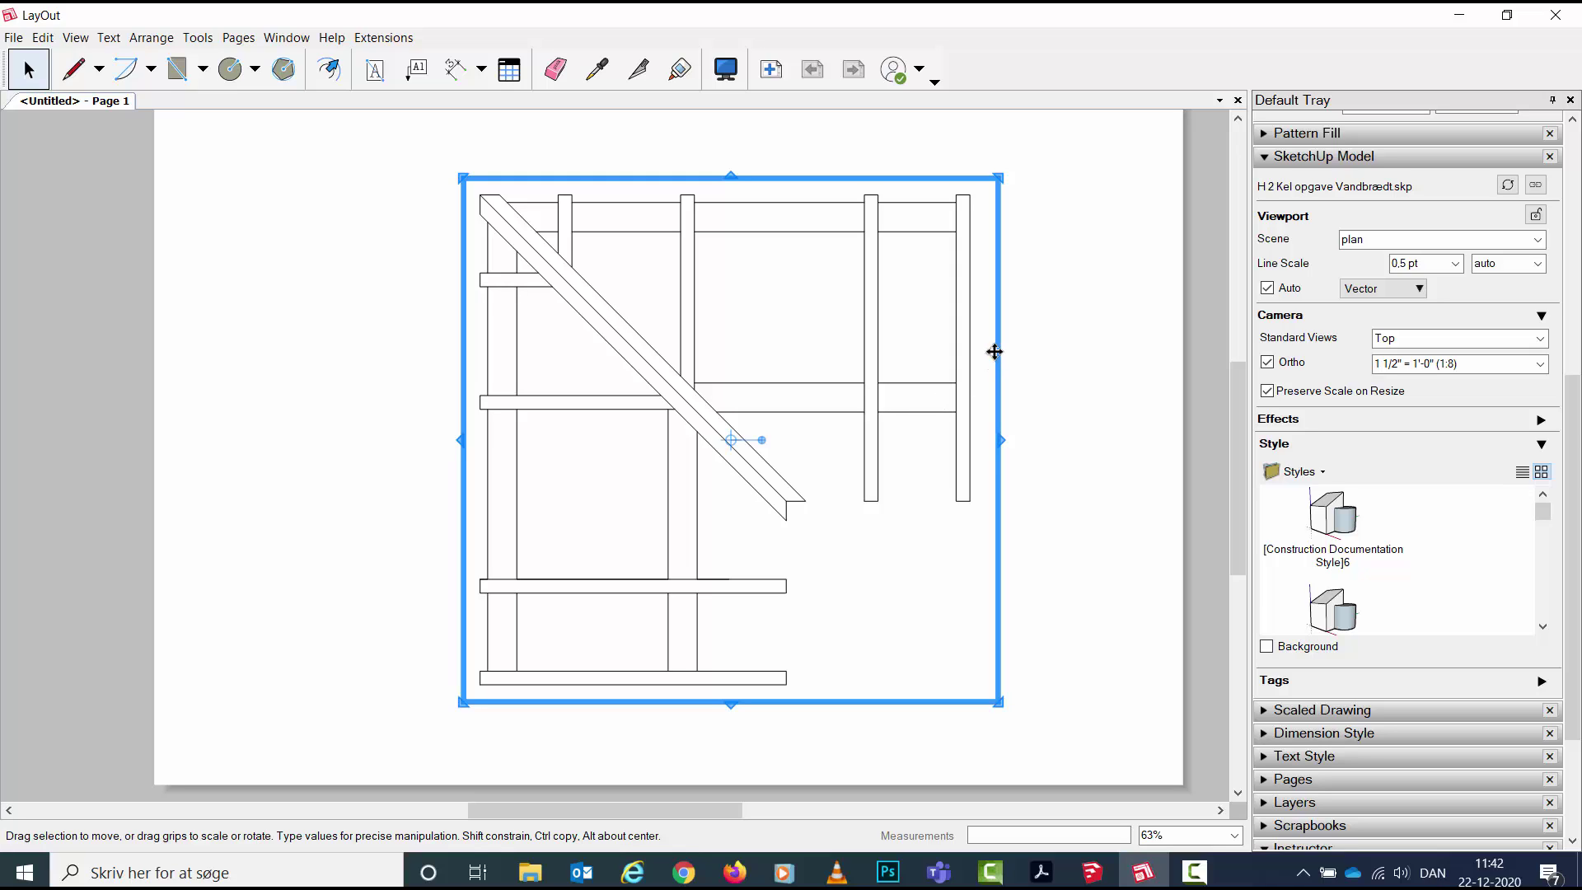
Step: Copy and paste the timber frame viewport, then drag the copy back over the original
right_click(995, 349)
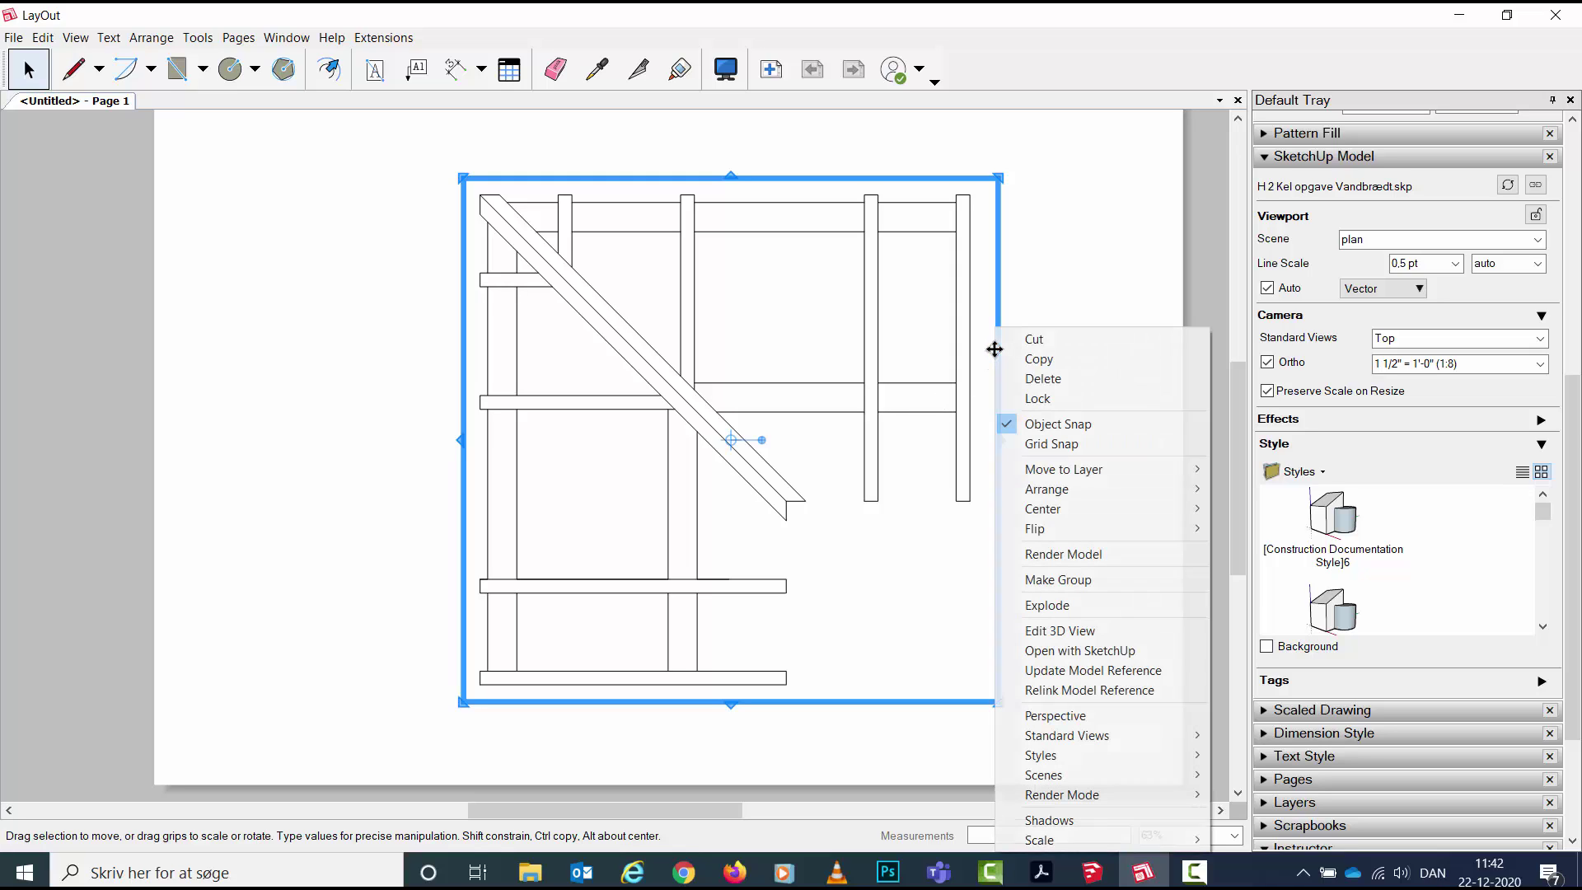
left_click(1054, 362)
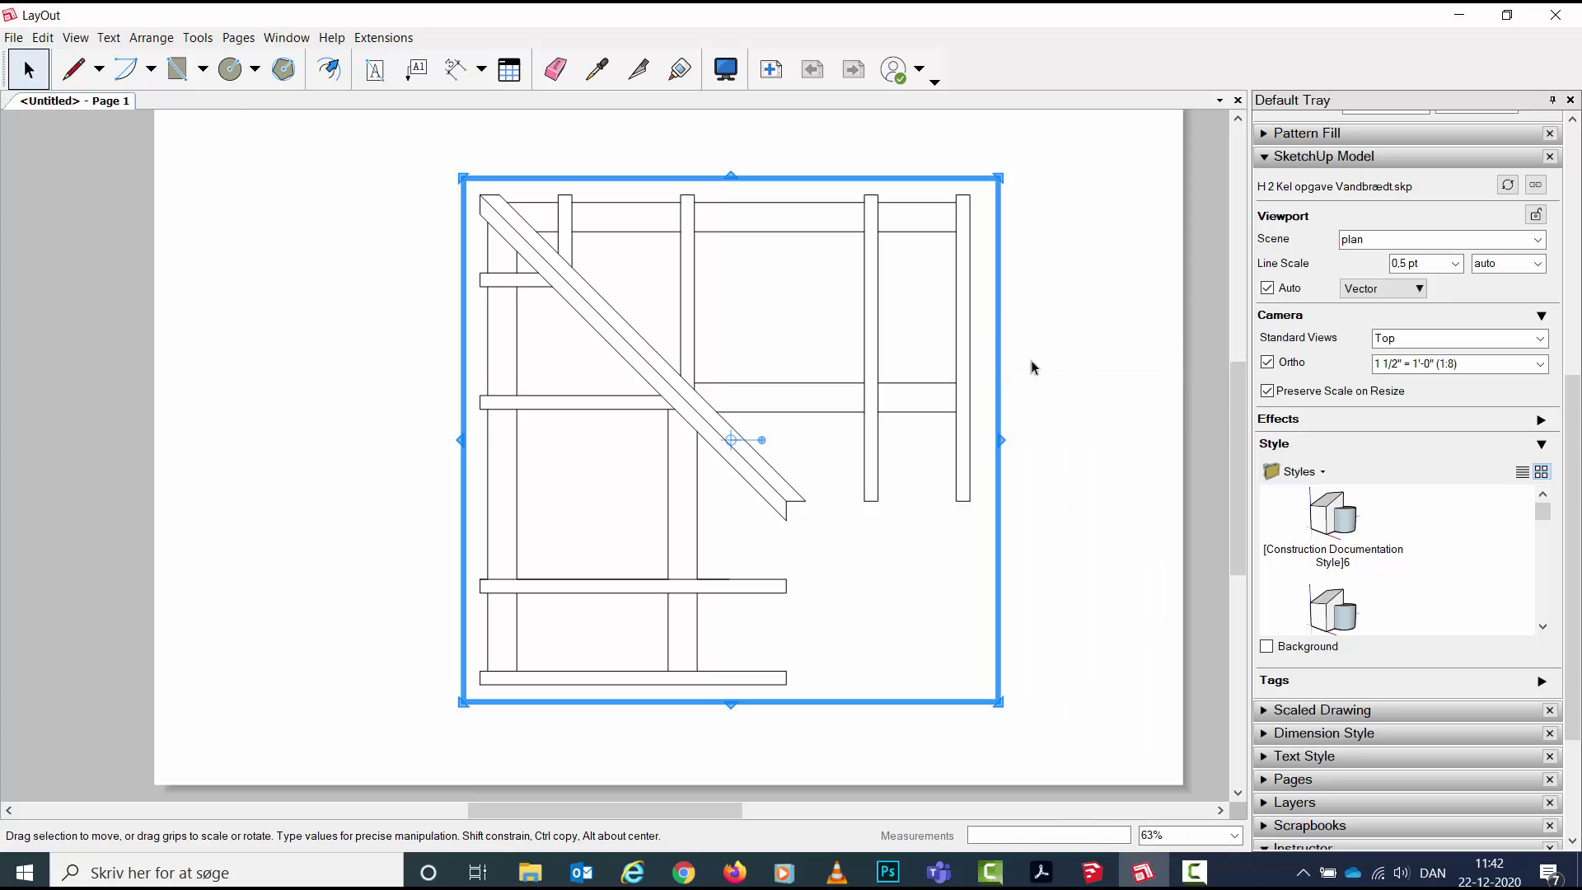
right_click(1088, 330)
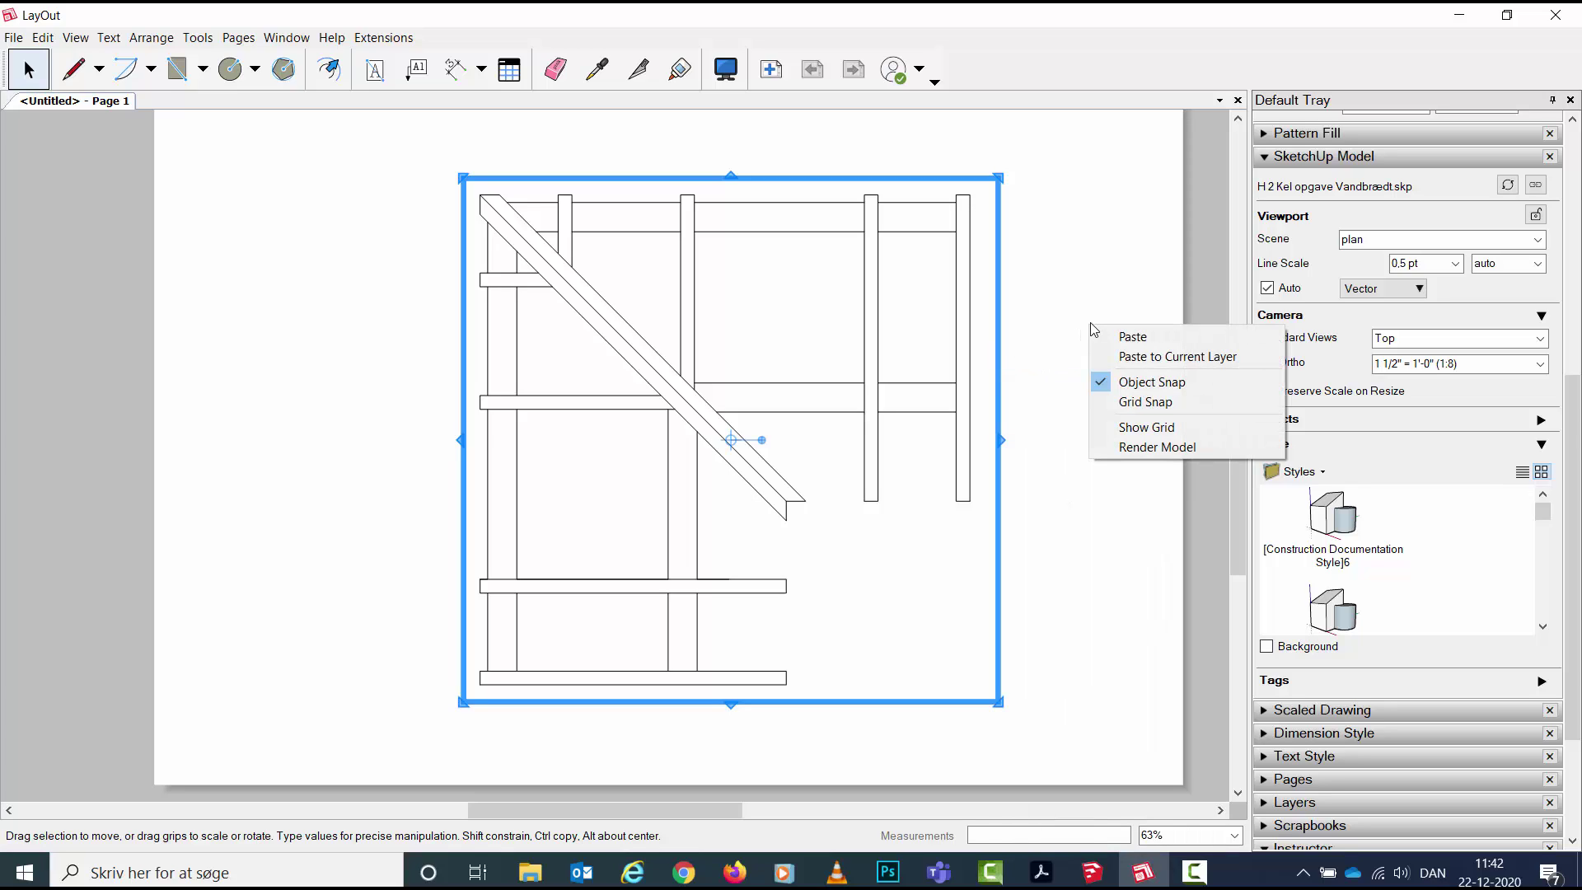
left_click(1131, 339)
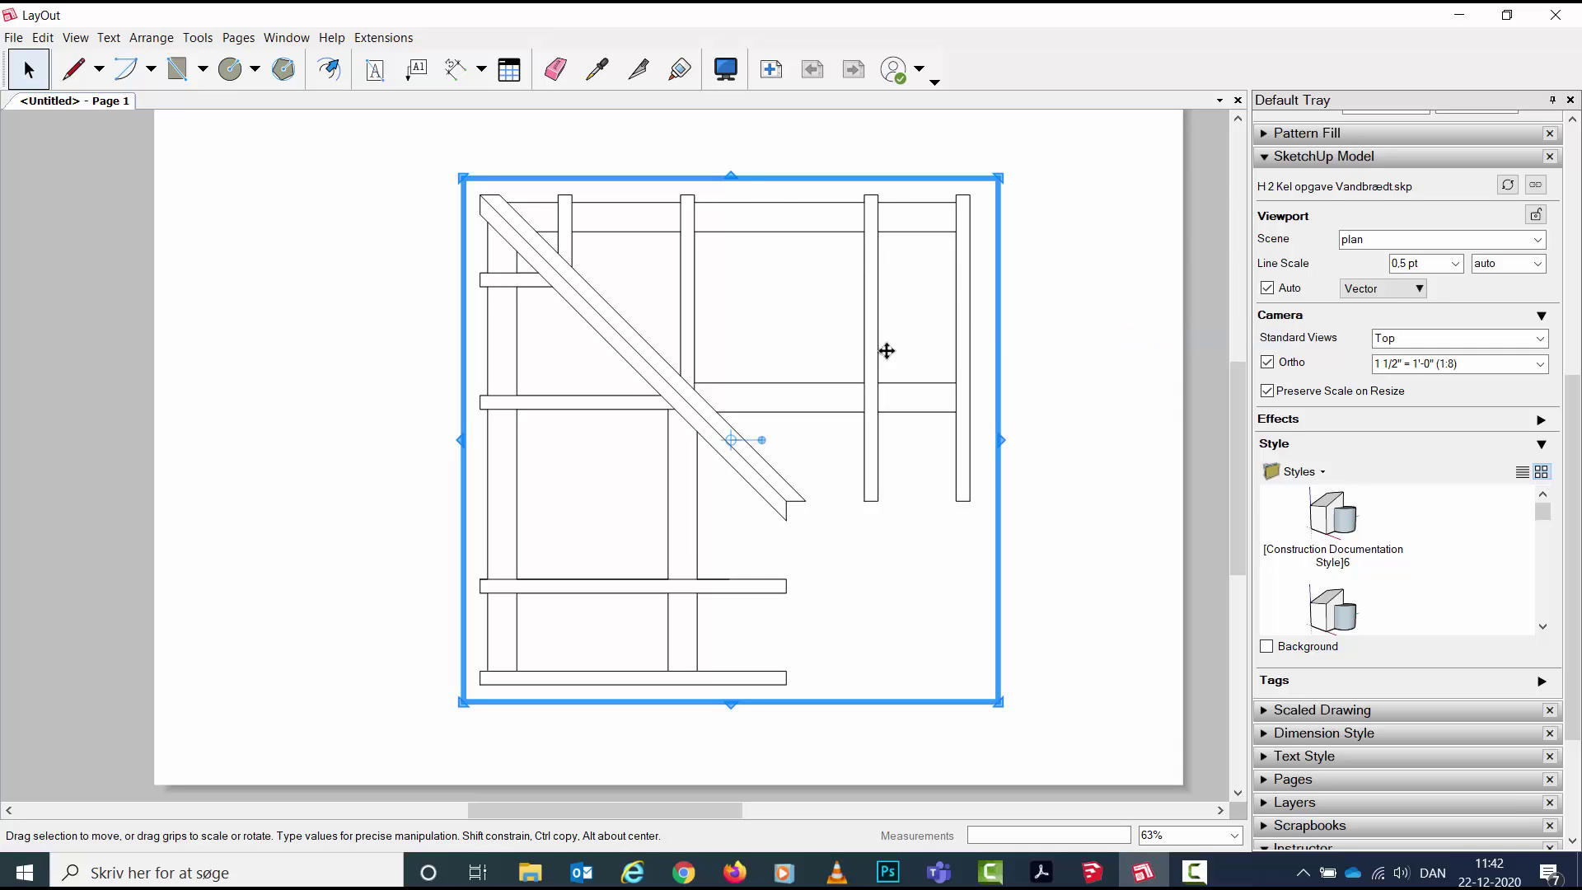
left_click_drag(897, 304, 589, 320)
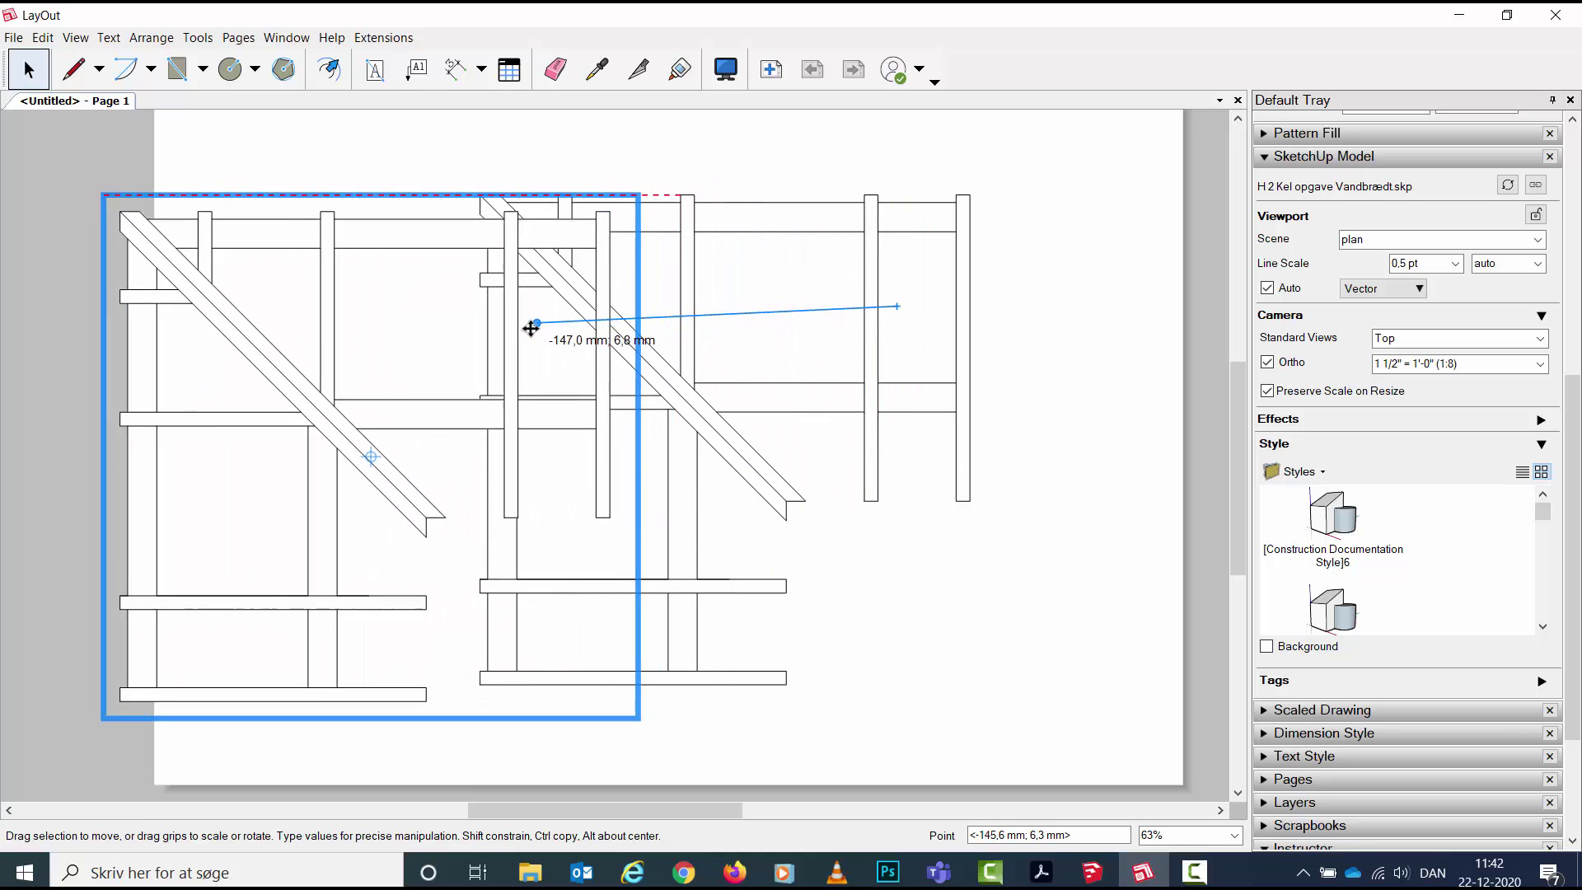
left_click_drag(590, 320, 473, 350)
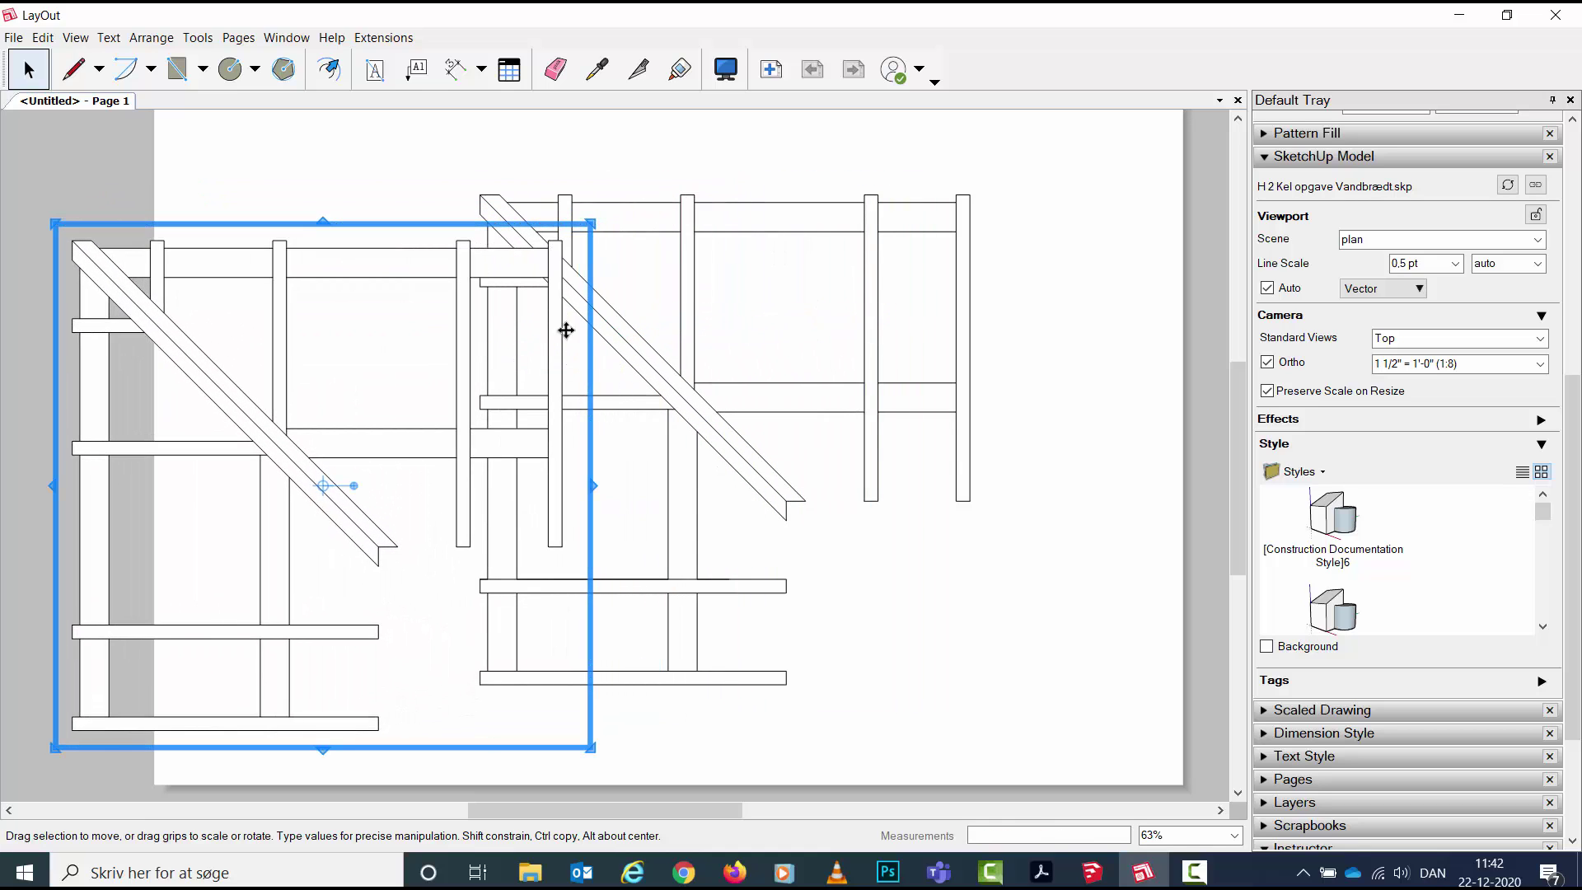
left_click_drag(492, 271, 902, 228)
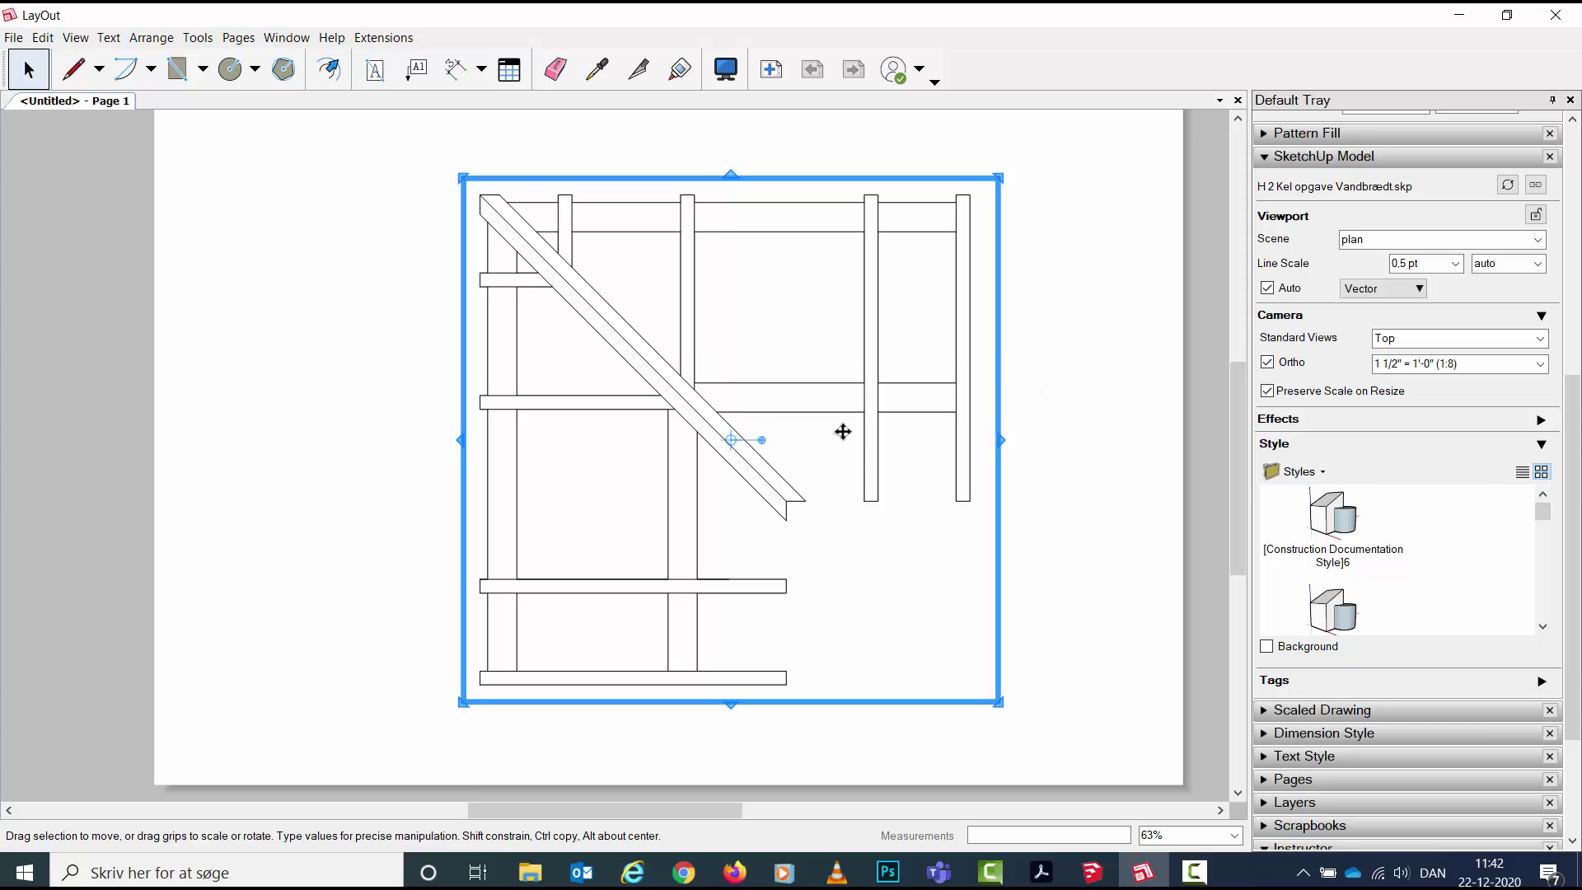
Step: Apply the Wireframe style from the Default Styles collection to the viewport
left_click(1322, 472)
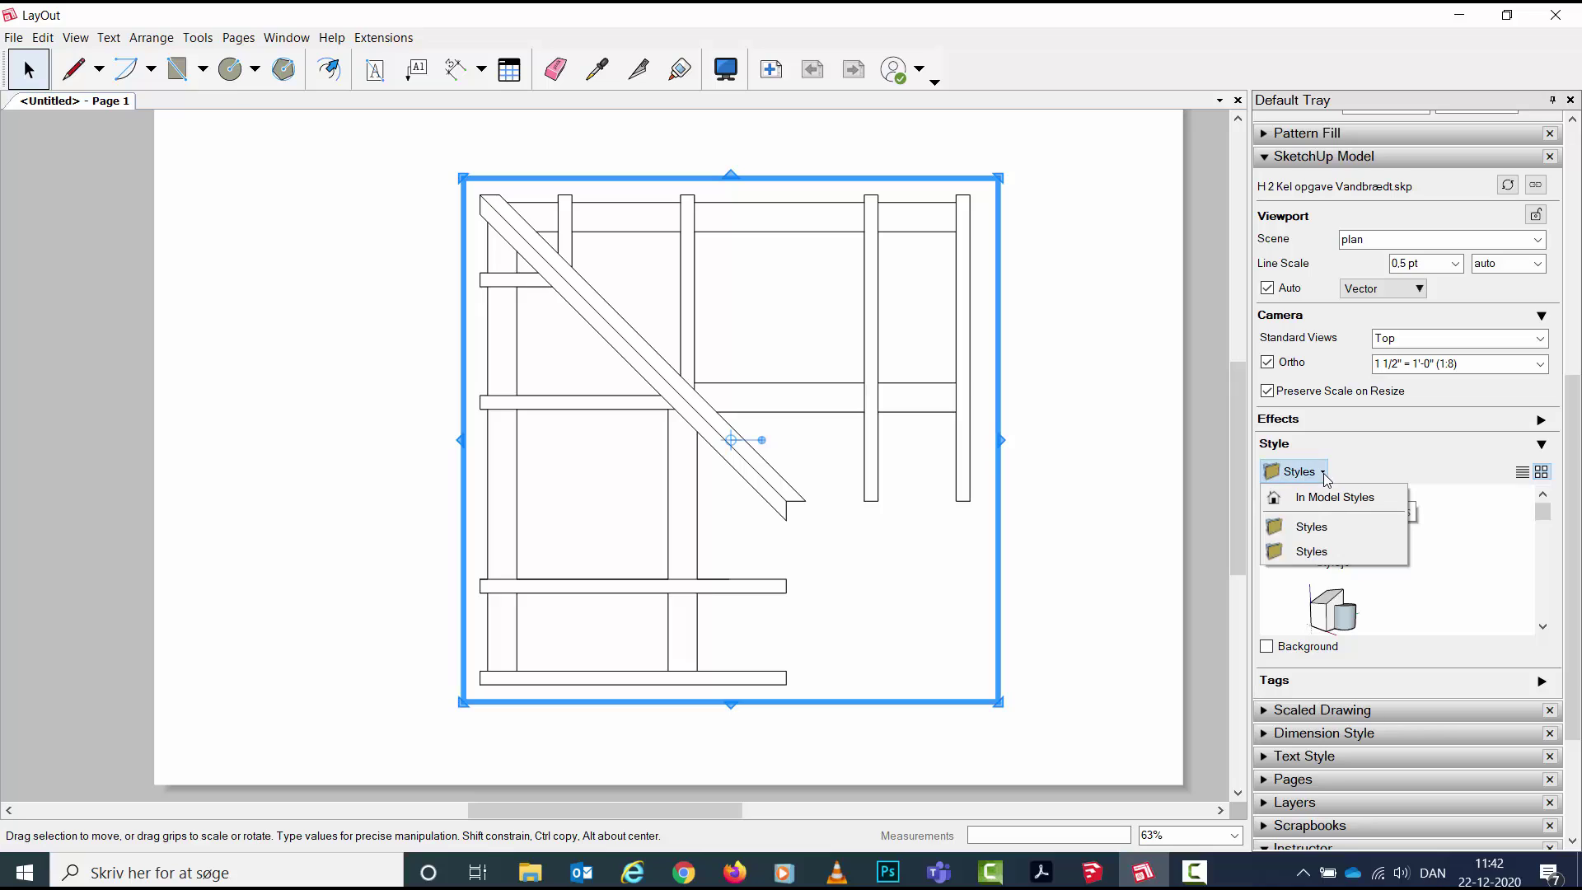
left_click(1316, 526)
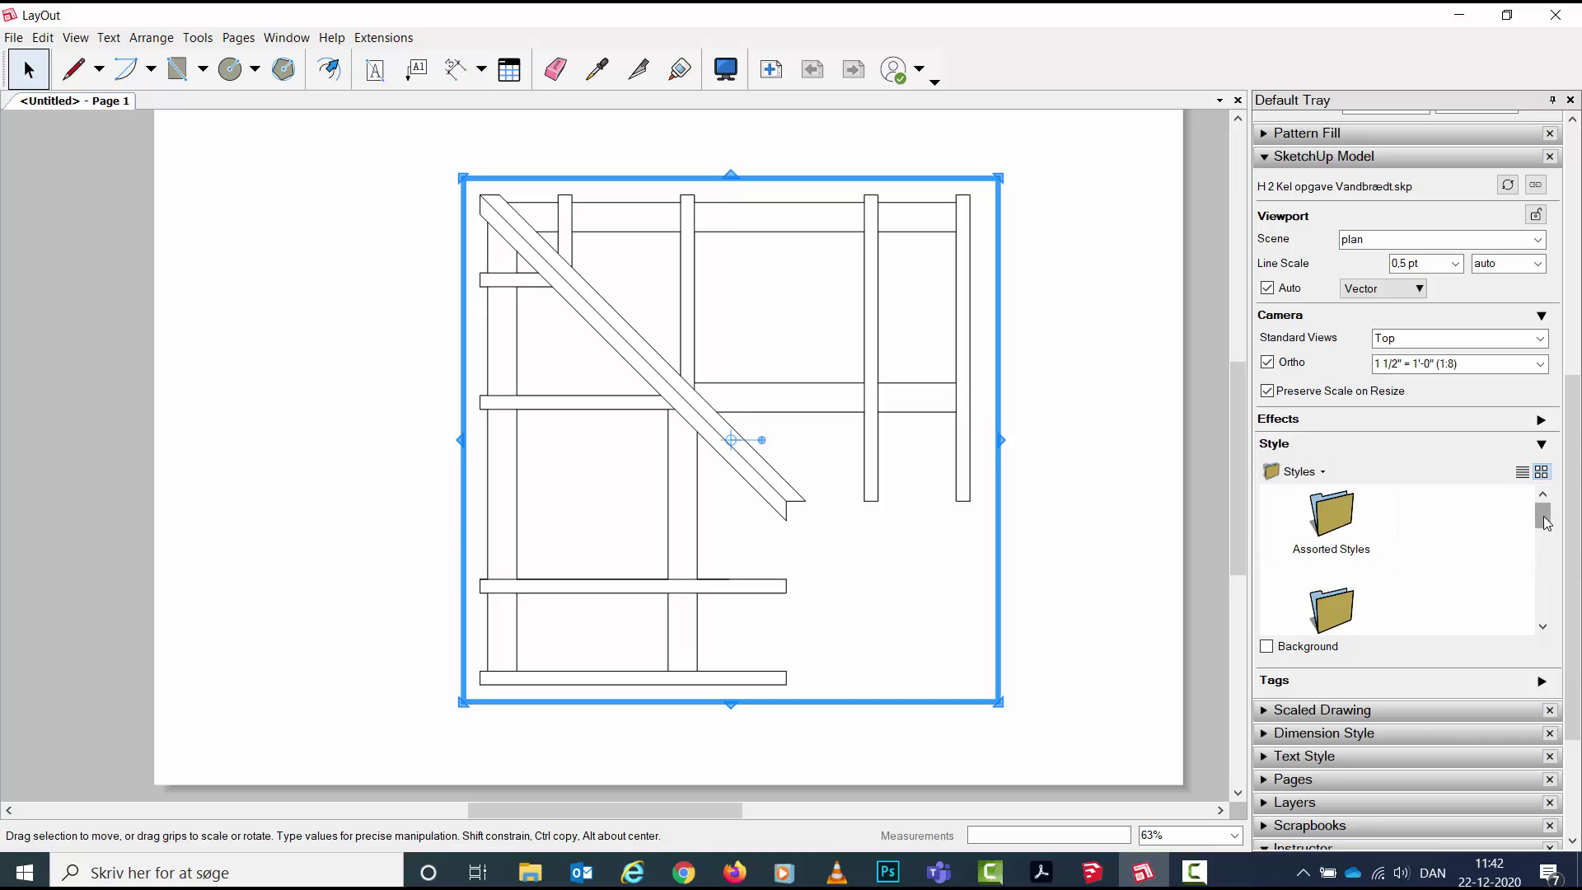
scroll(1549, 534, "down", 1)
scroll(1549, 534, "down", 2)
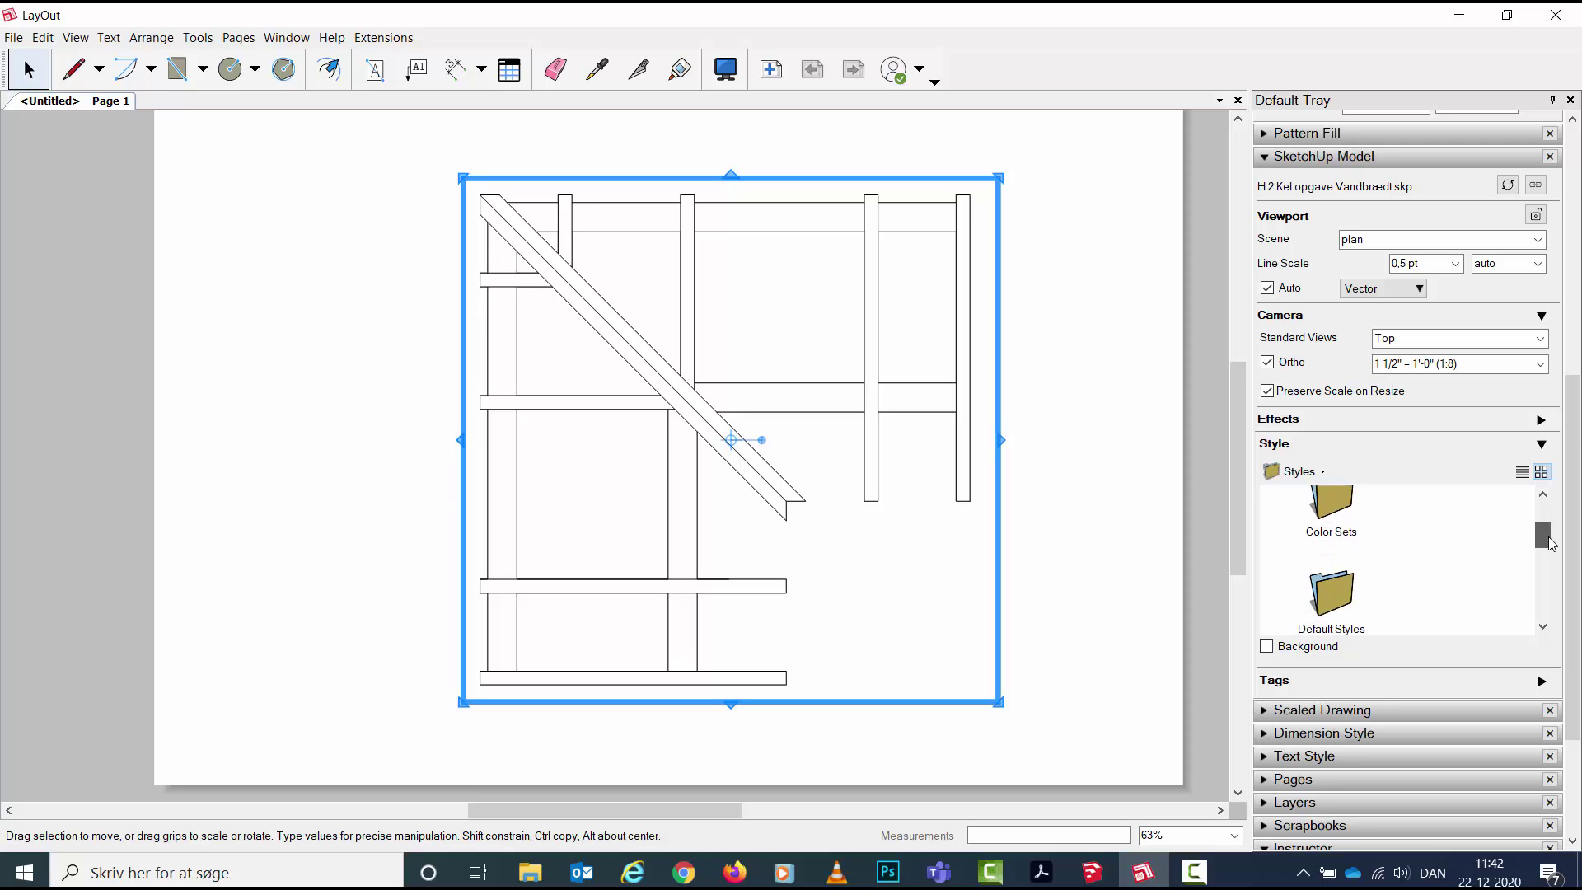
double_click(1352, 565)
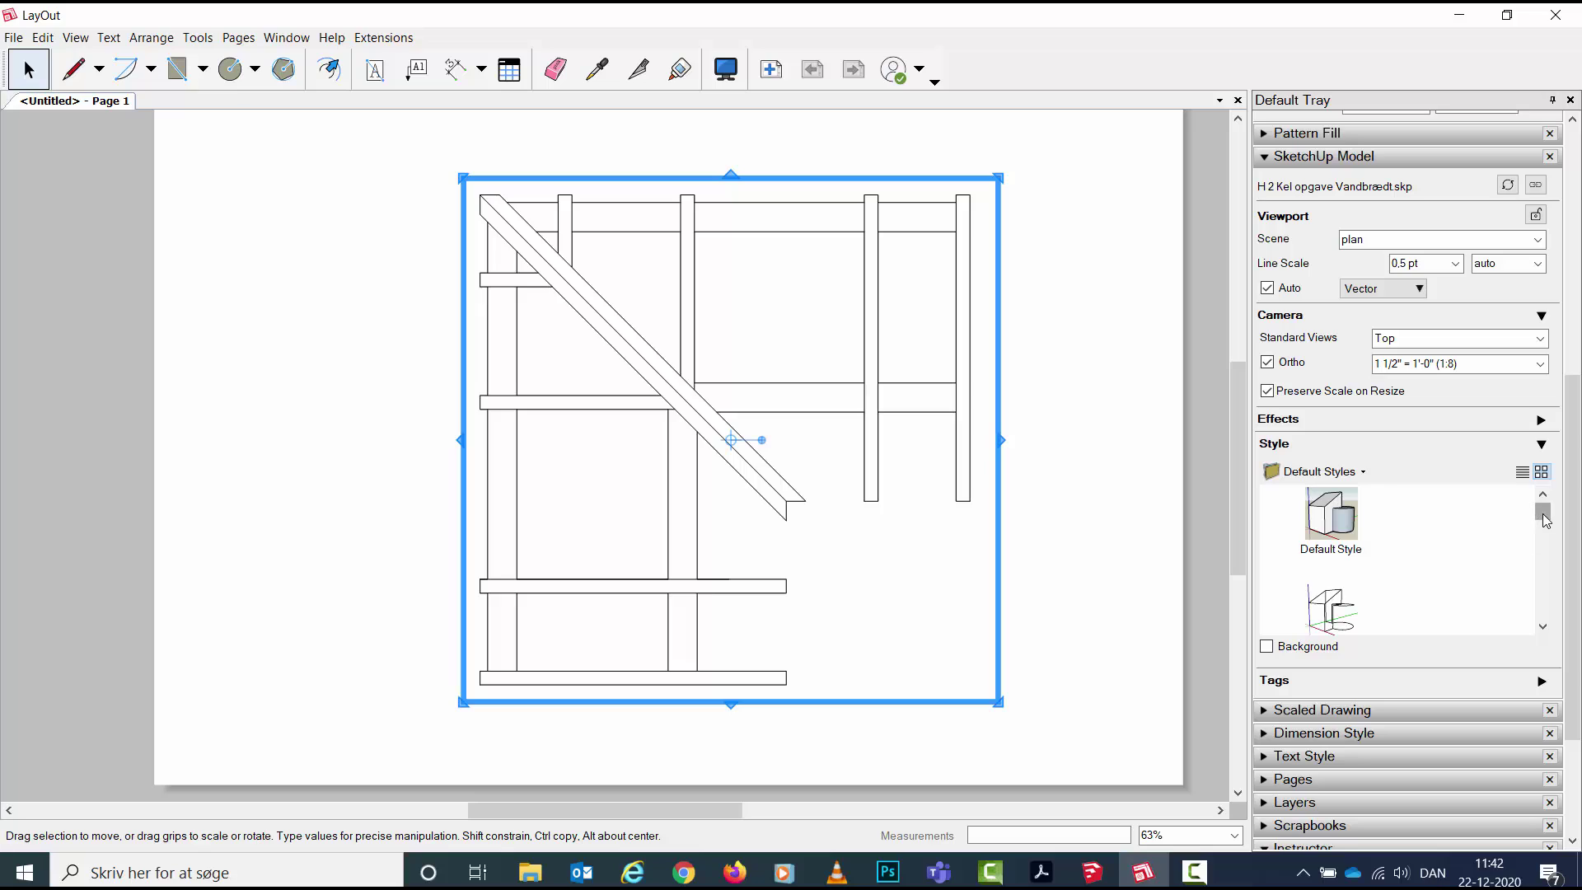
left_click_drag(1546, 519, 1546, 528)
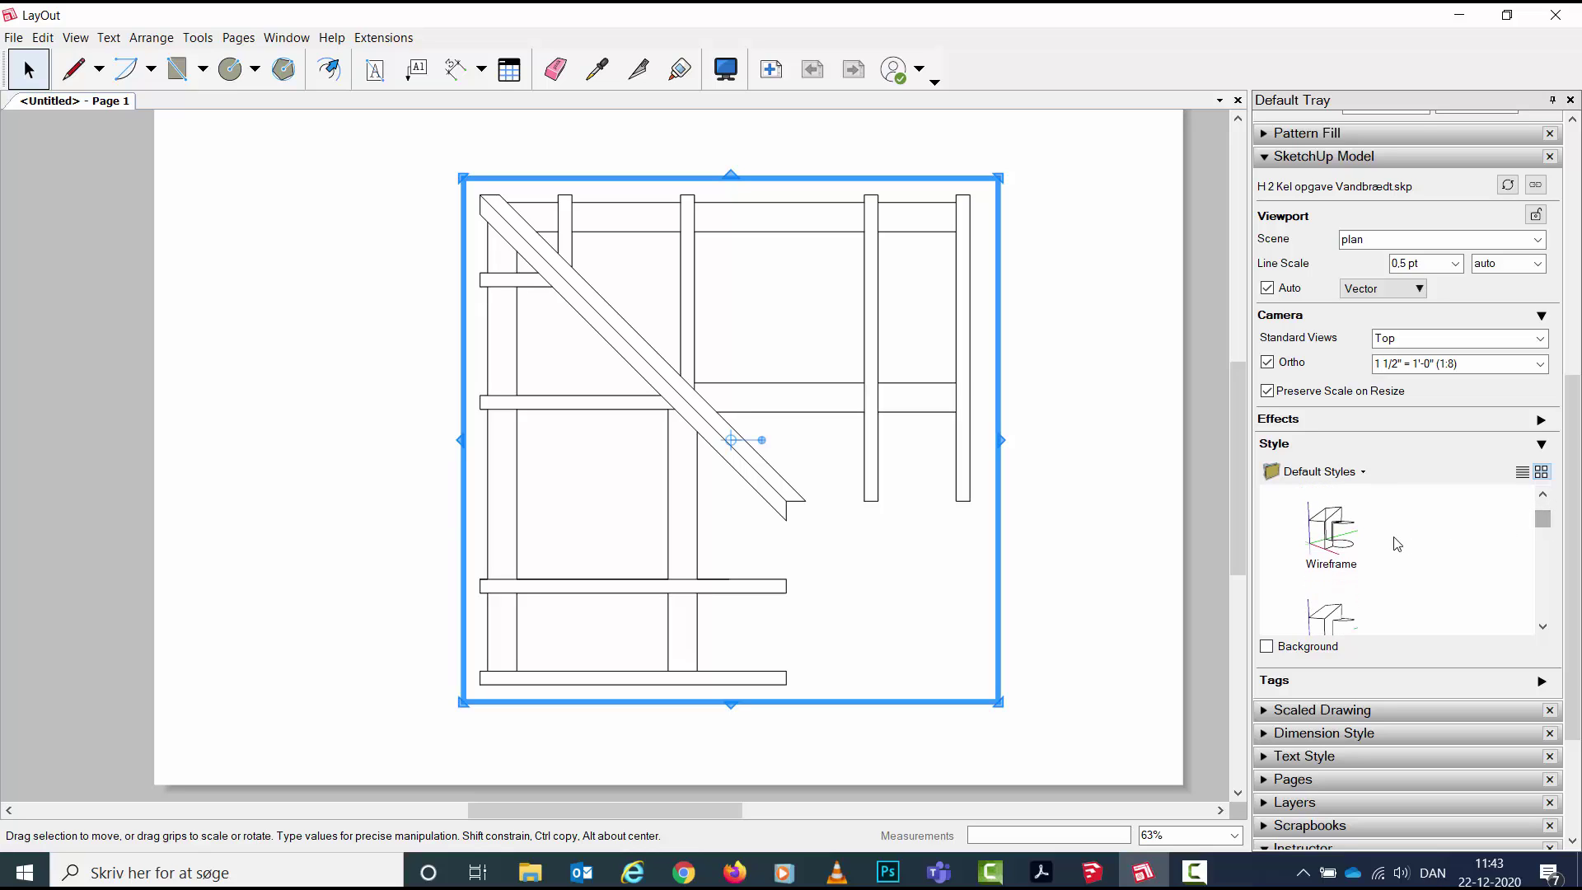
left_click(1341, 540)
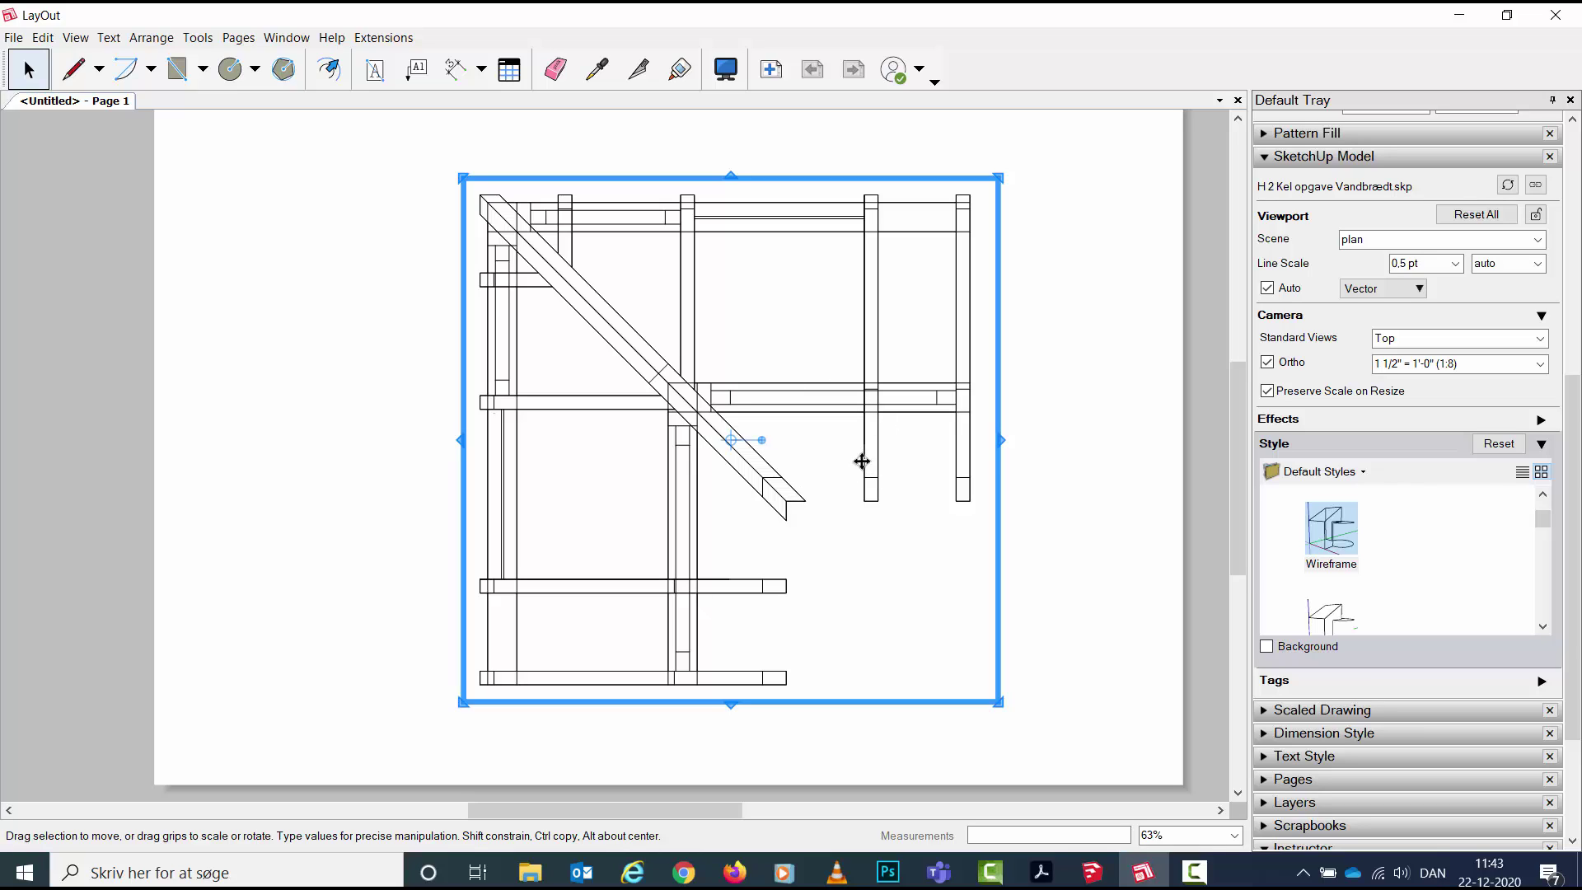
Step: Explode the timber frame viewport into plain editable linework
right_click(997, 354)
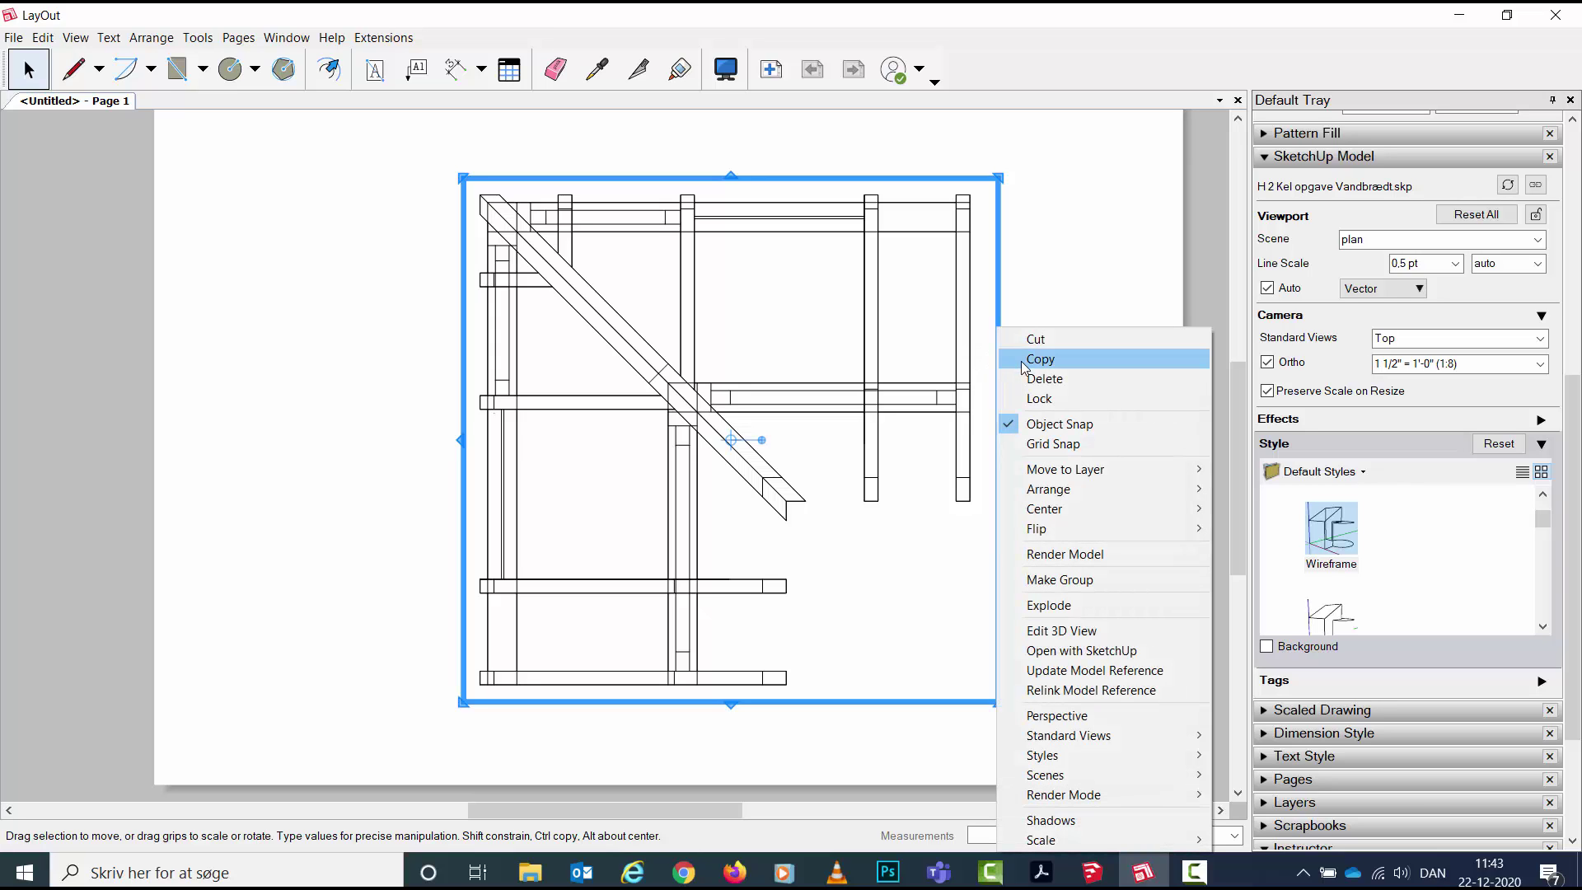
left_click(1056, 607)
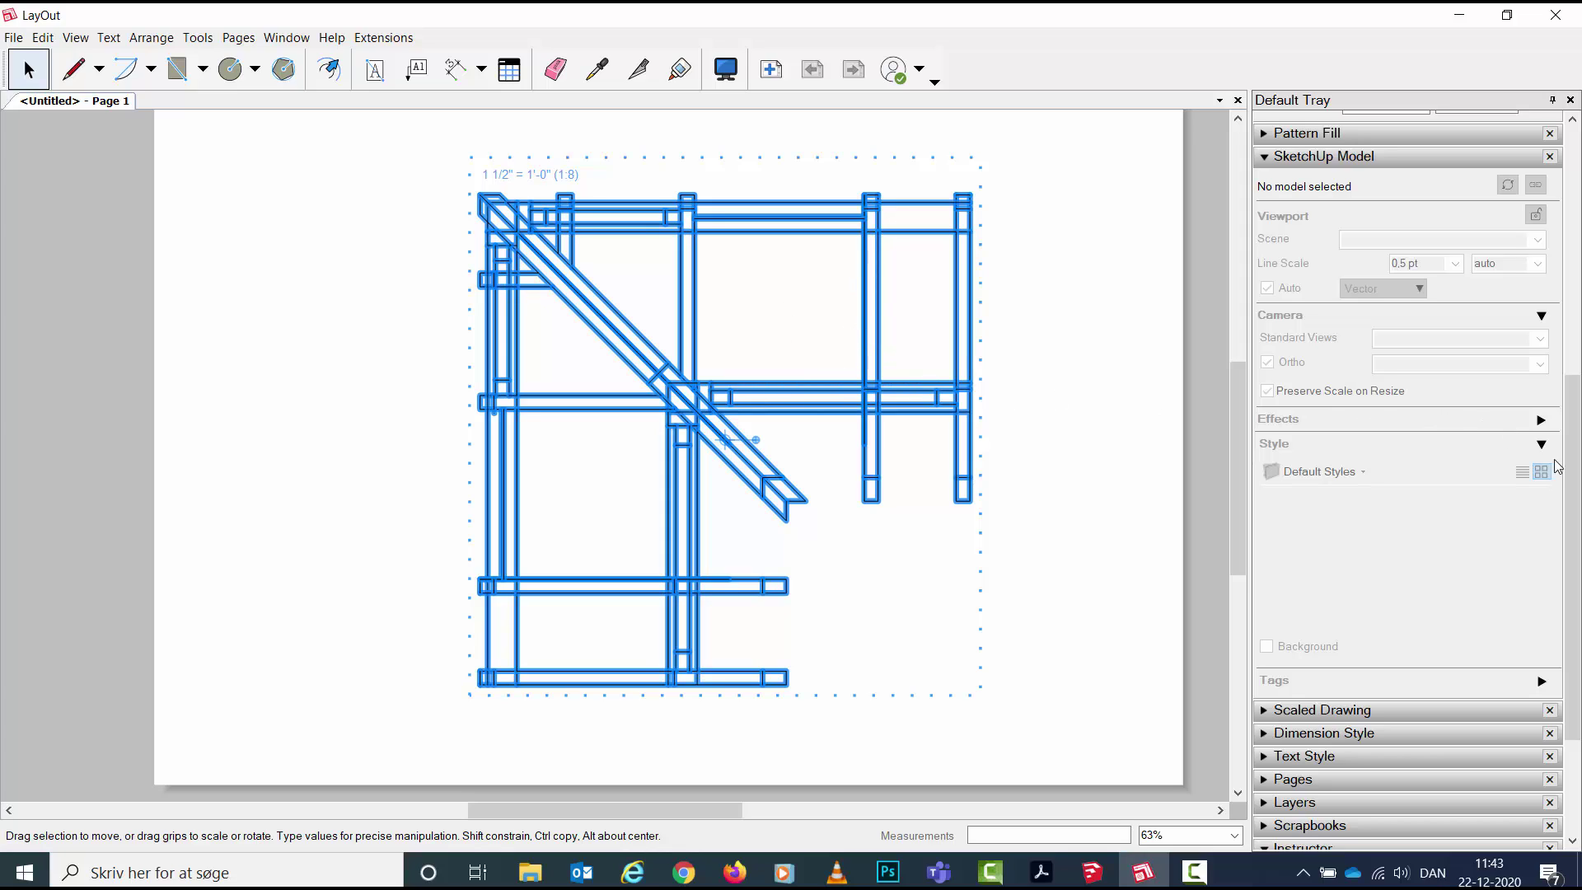
Step: Give the selected exploded frame lines a dashed stroke pattern and deselect to check
scroll(1572, 474, "up", 5)
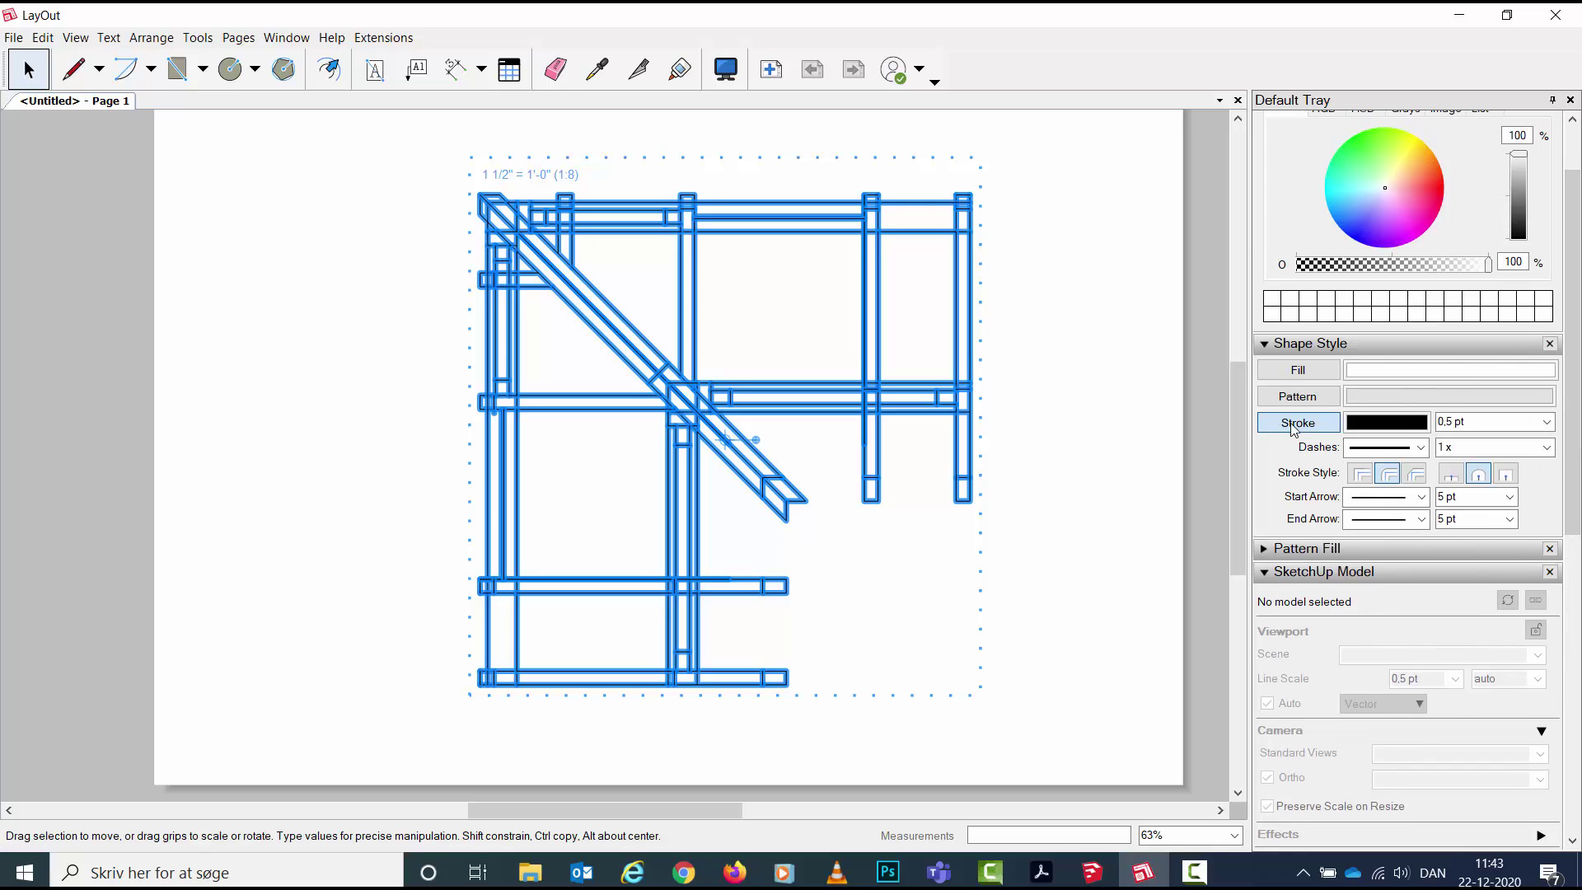
left_click(1421, 448)
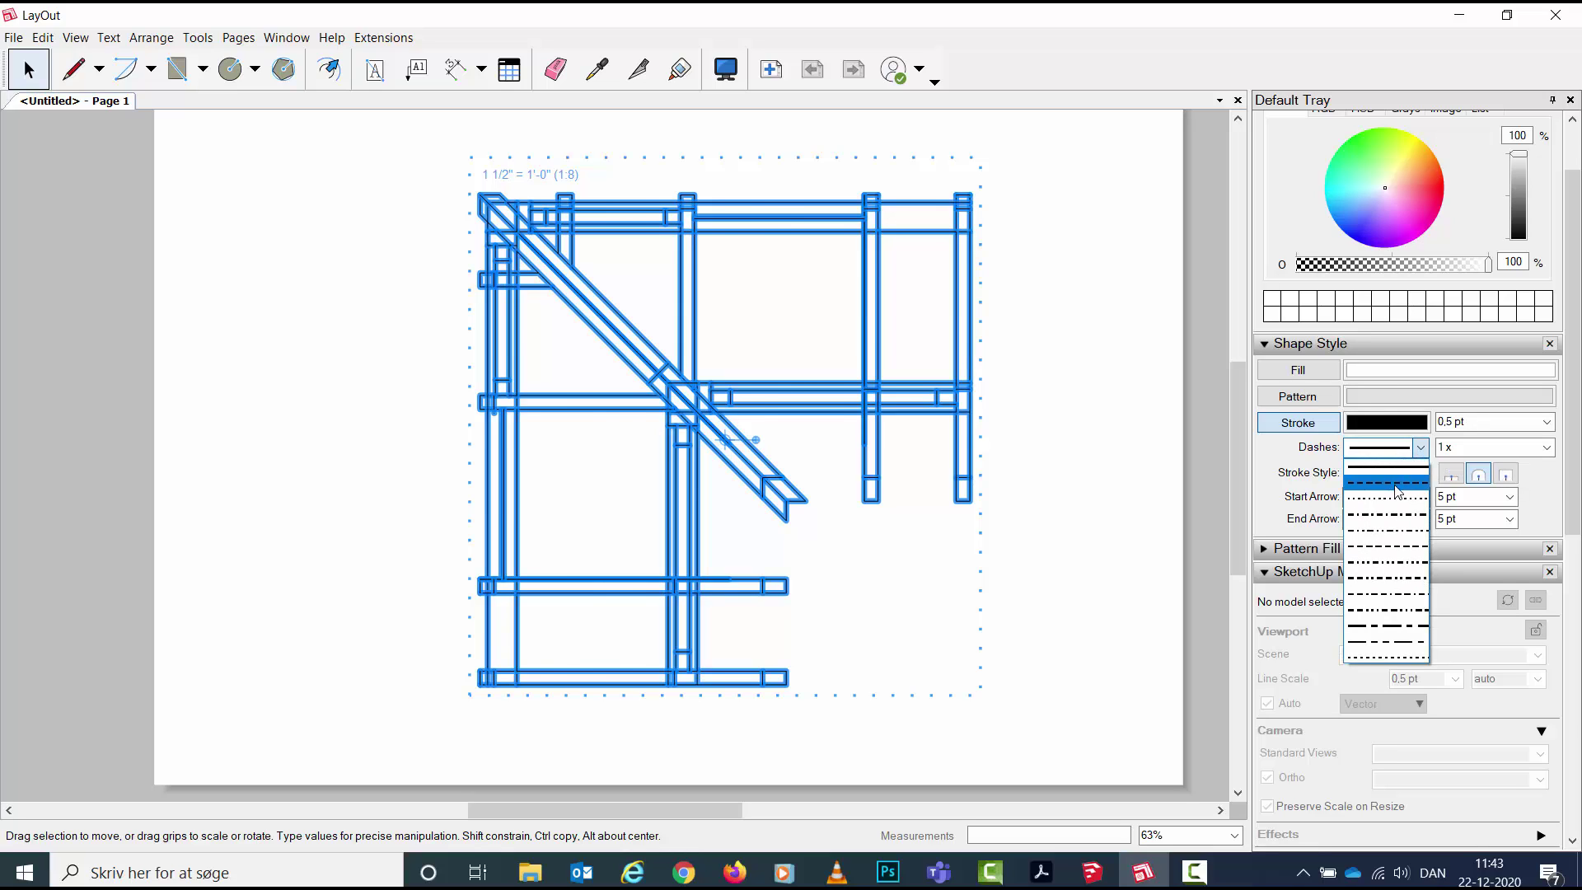
left_click(1396, 484)
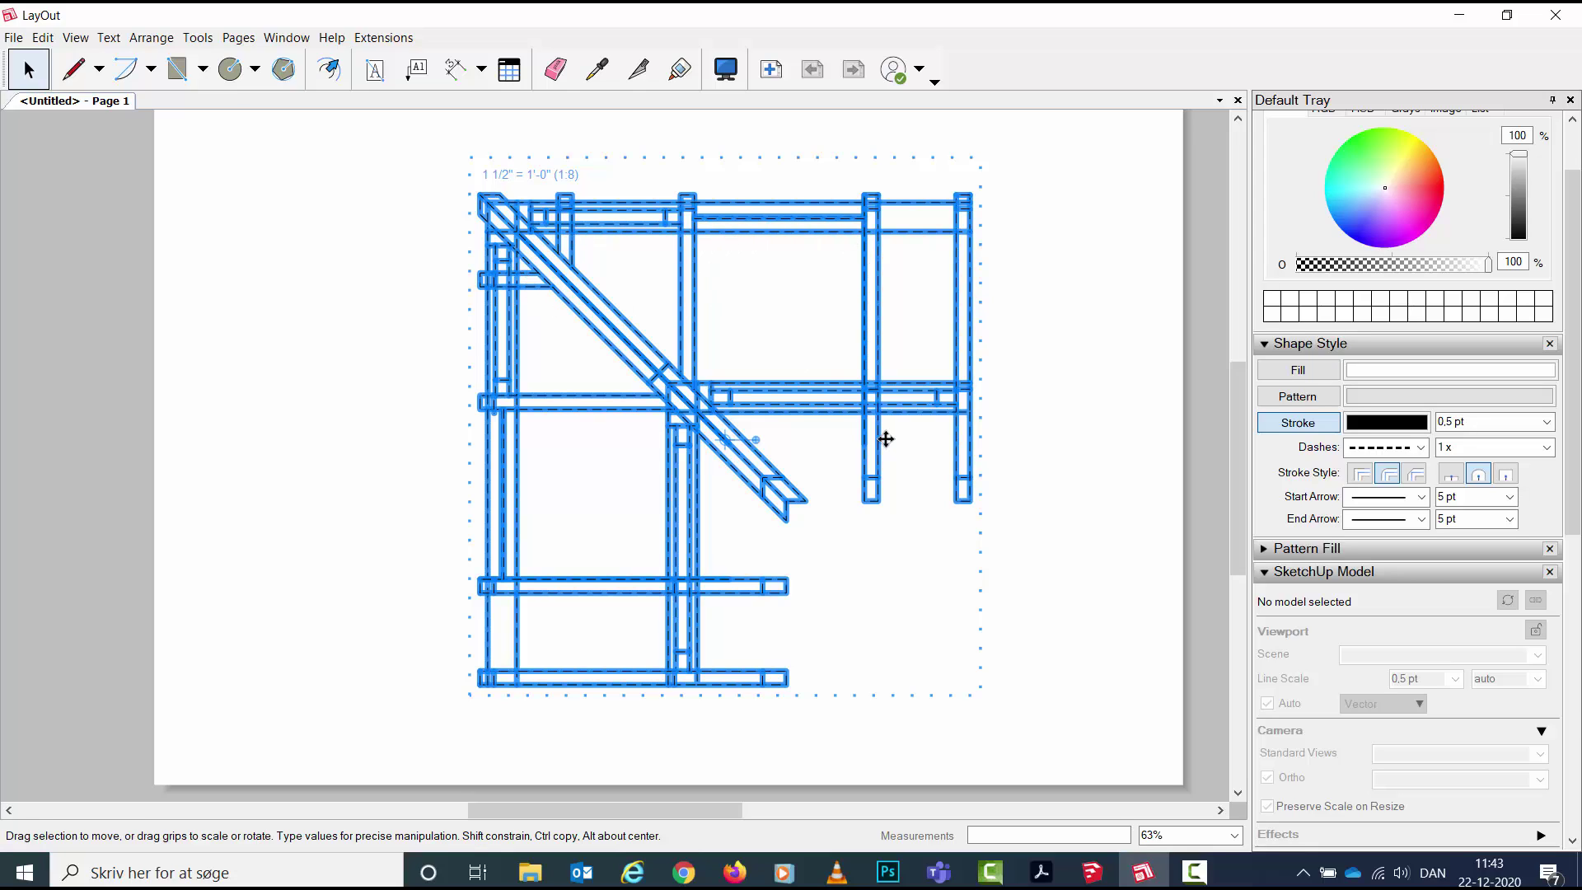
left_click(1072, 447)
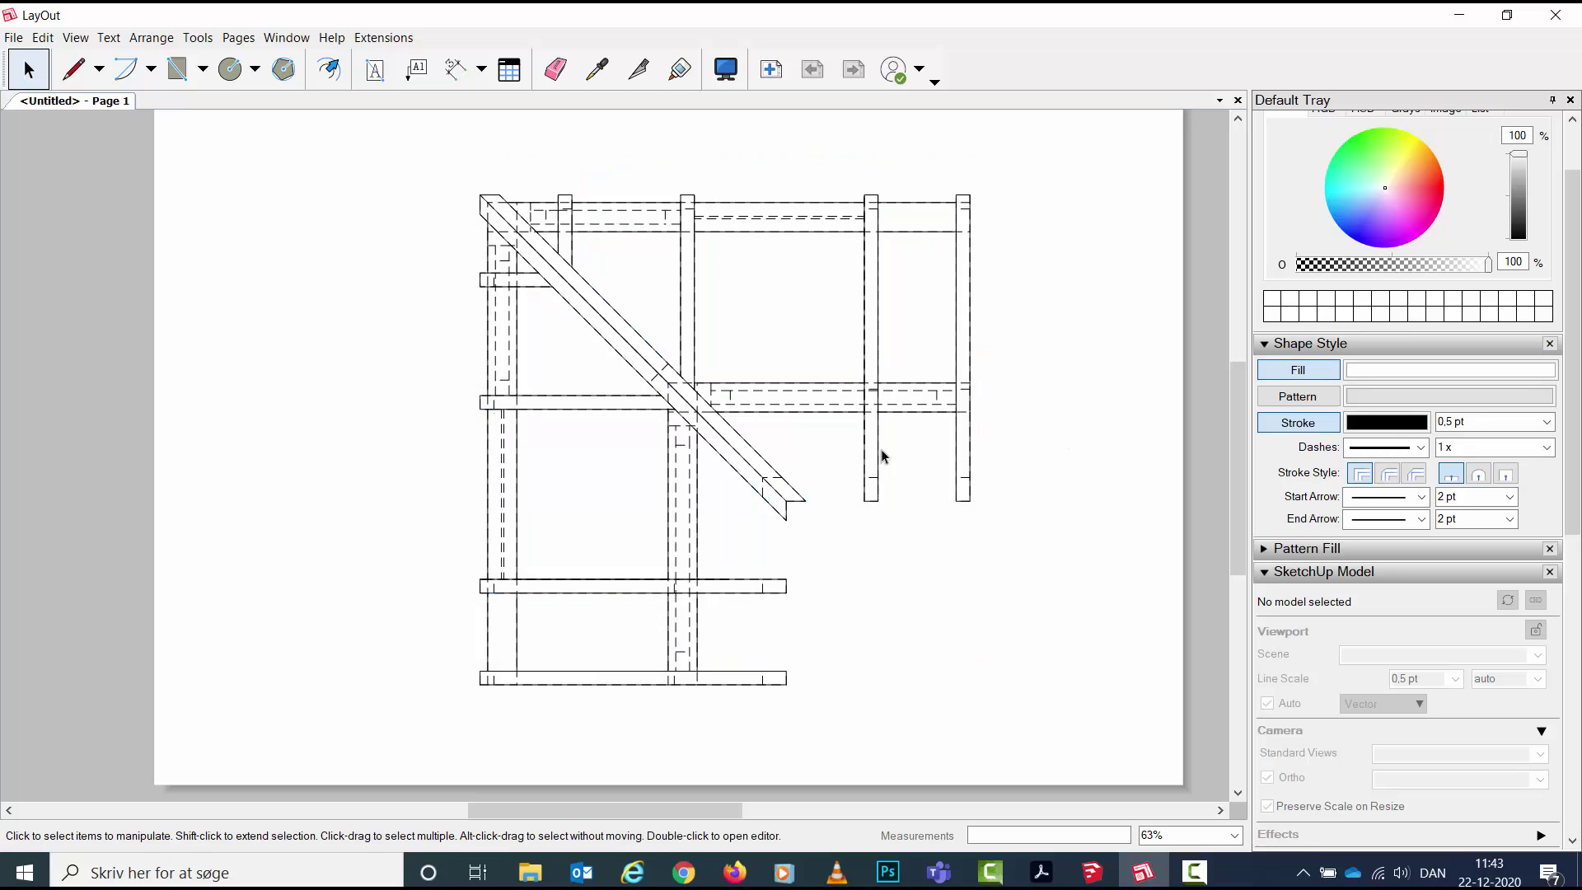
scroll(810, 498, "up", 1)
scroll(808, 489, "up", 1)
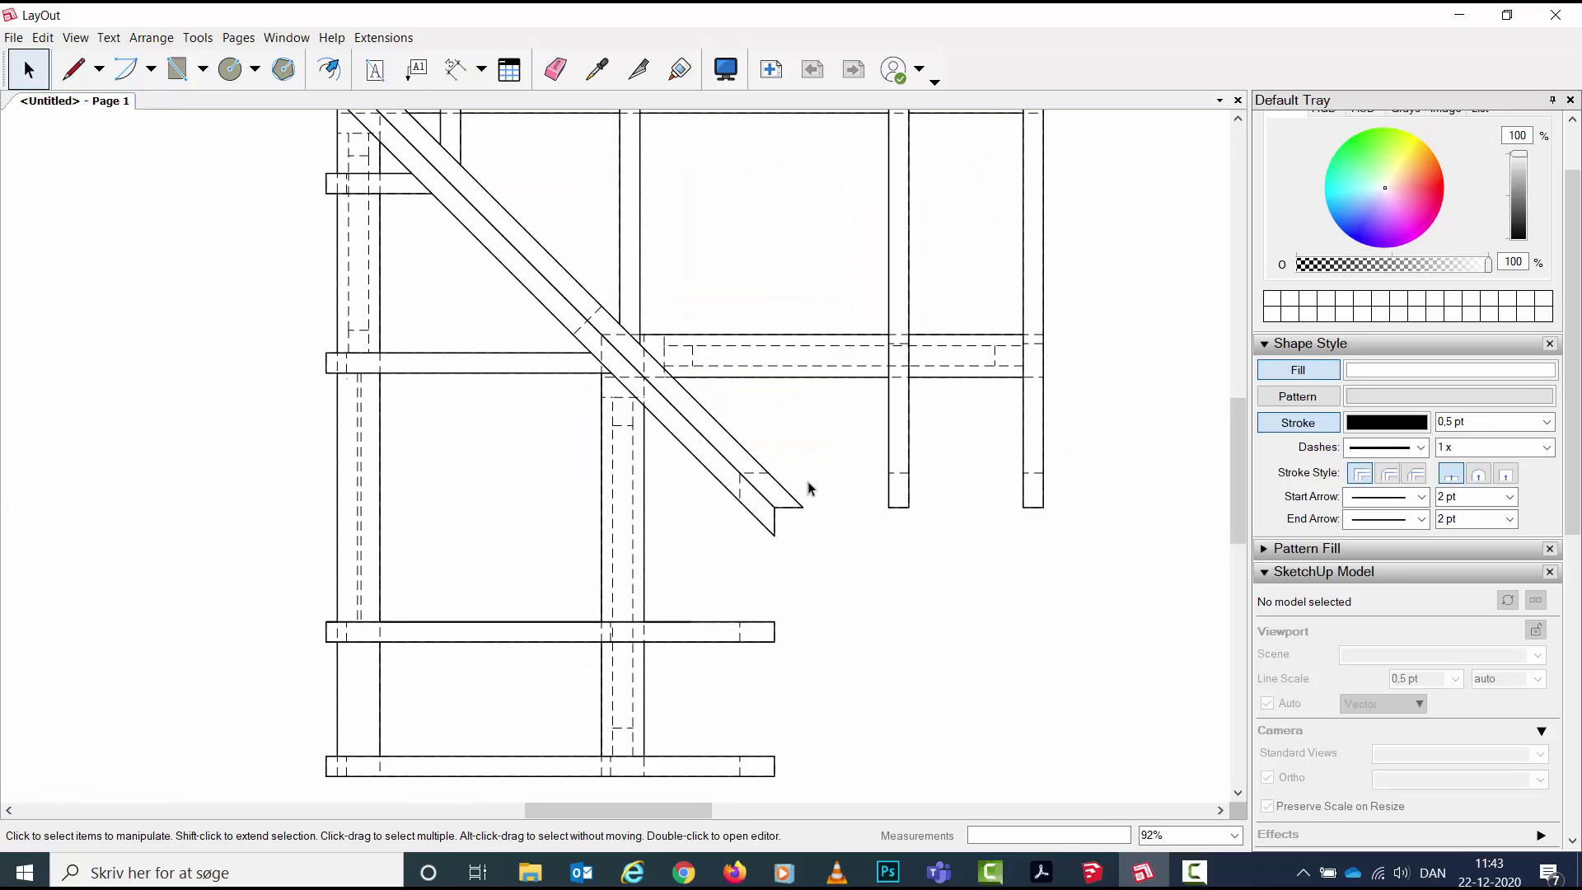
scroll(807, 489, "up", 1)
scroll(807, 489, "up", 1)
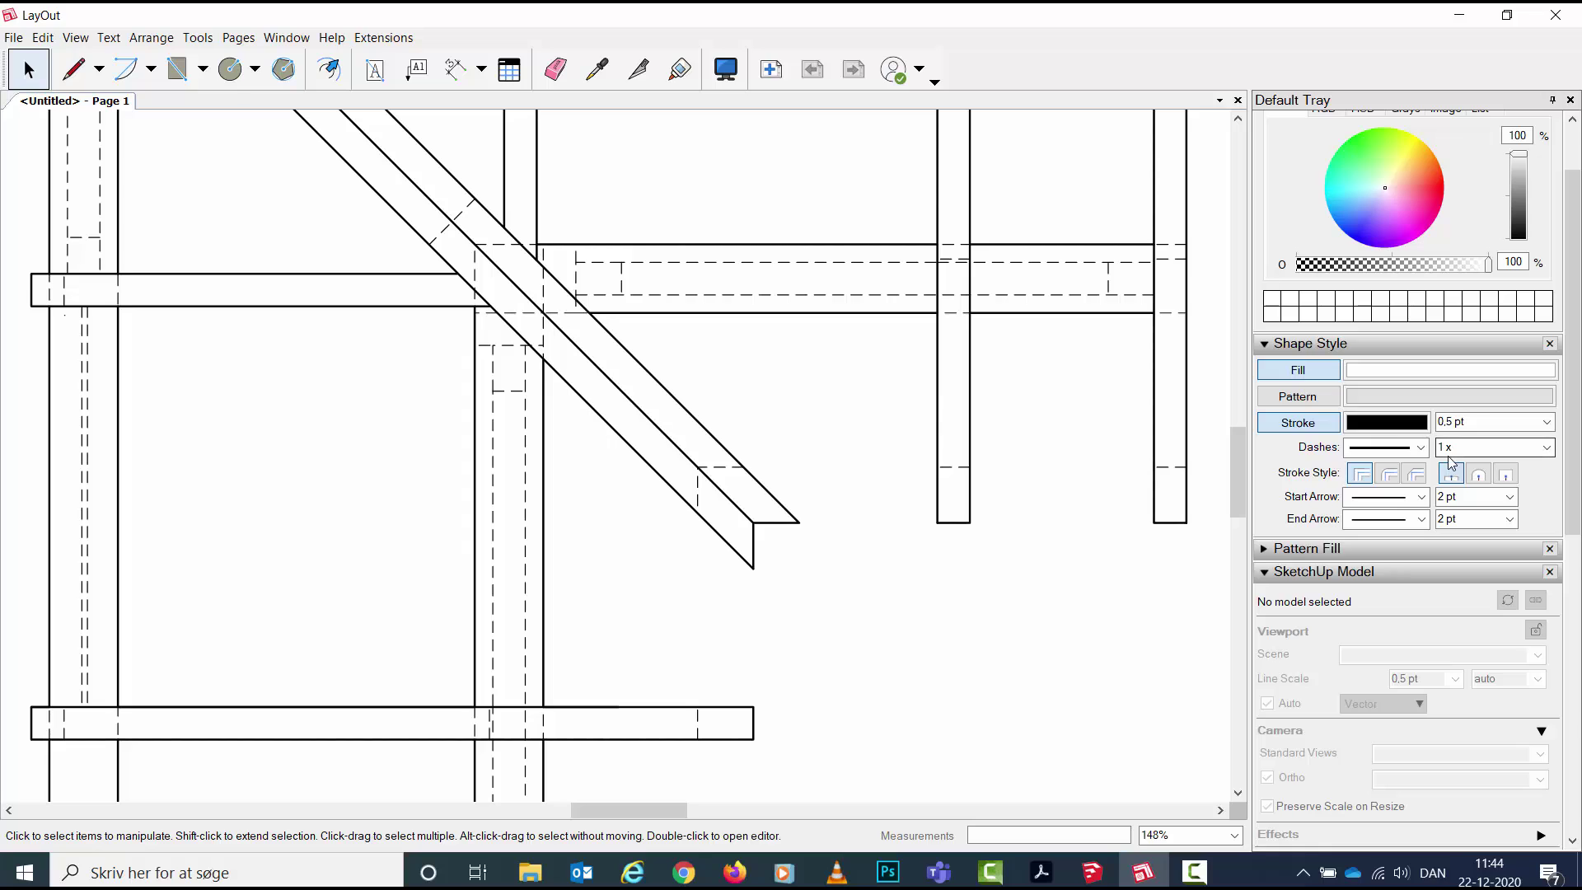
Step: Select the whole drawing and try a 0,50 x dash scale
left_click(1109, 277)
key("ctrl+a")
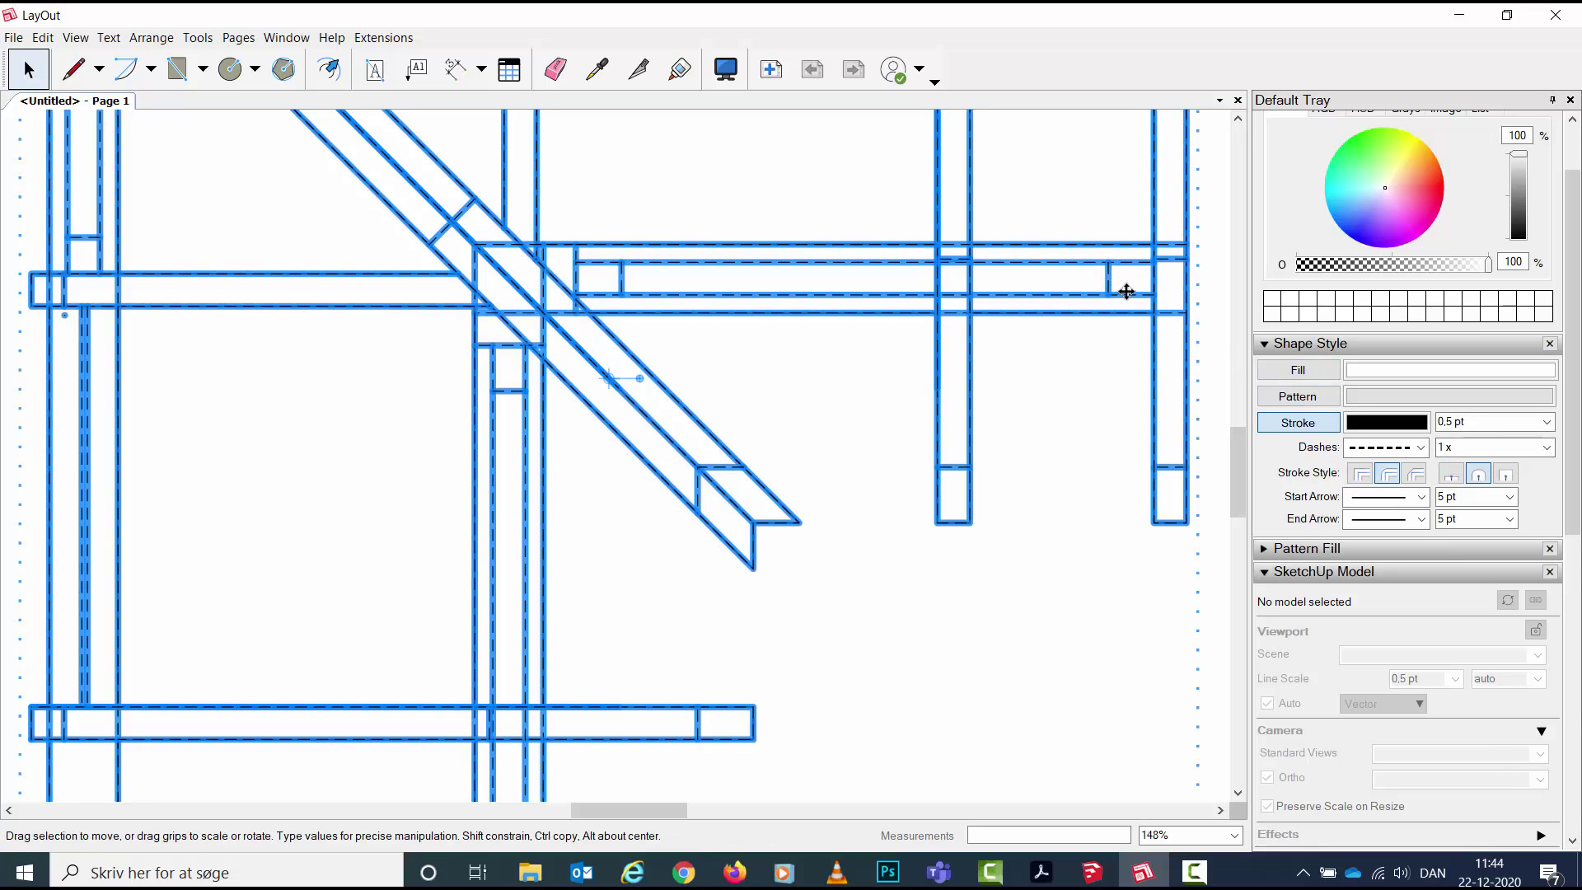
left_click(1547, 447)
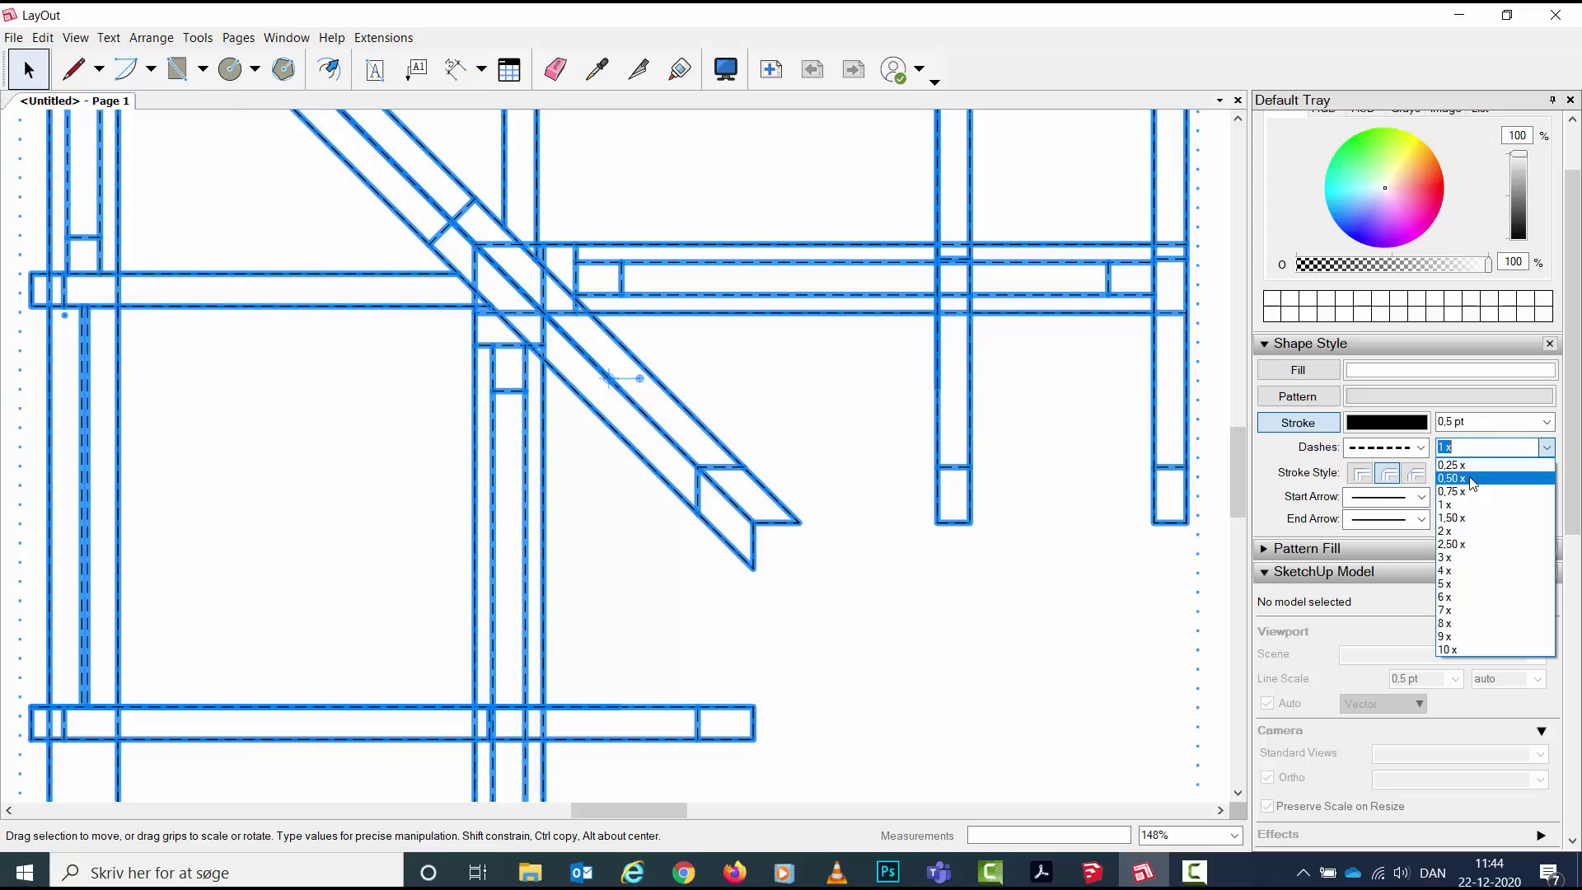
left_click(1472, 478)
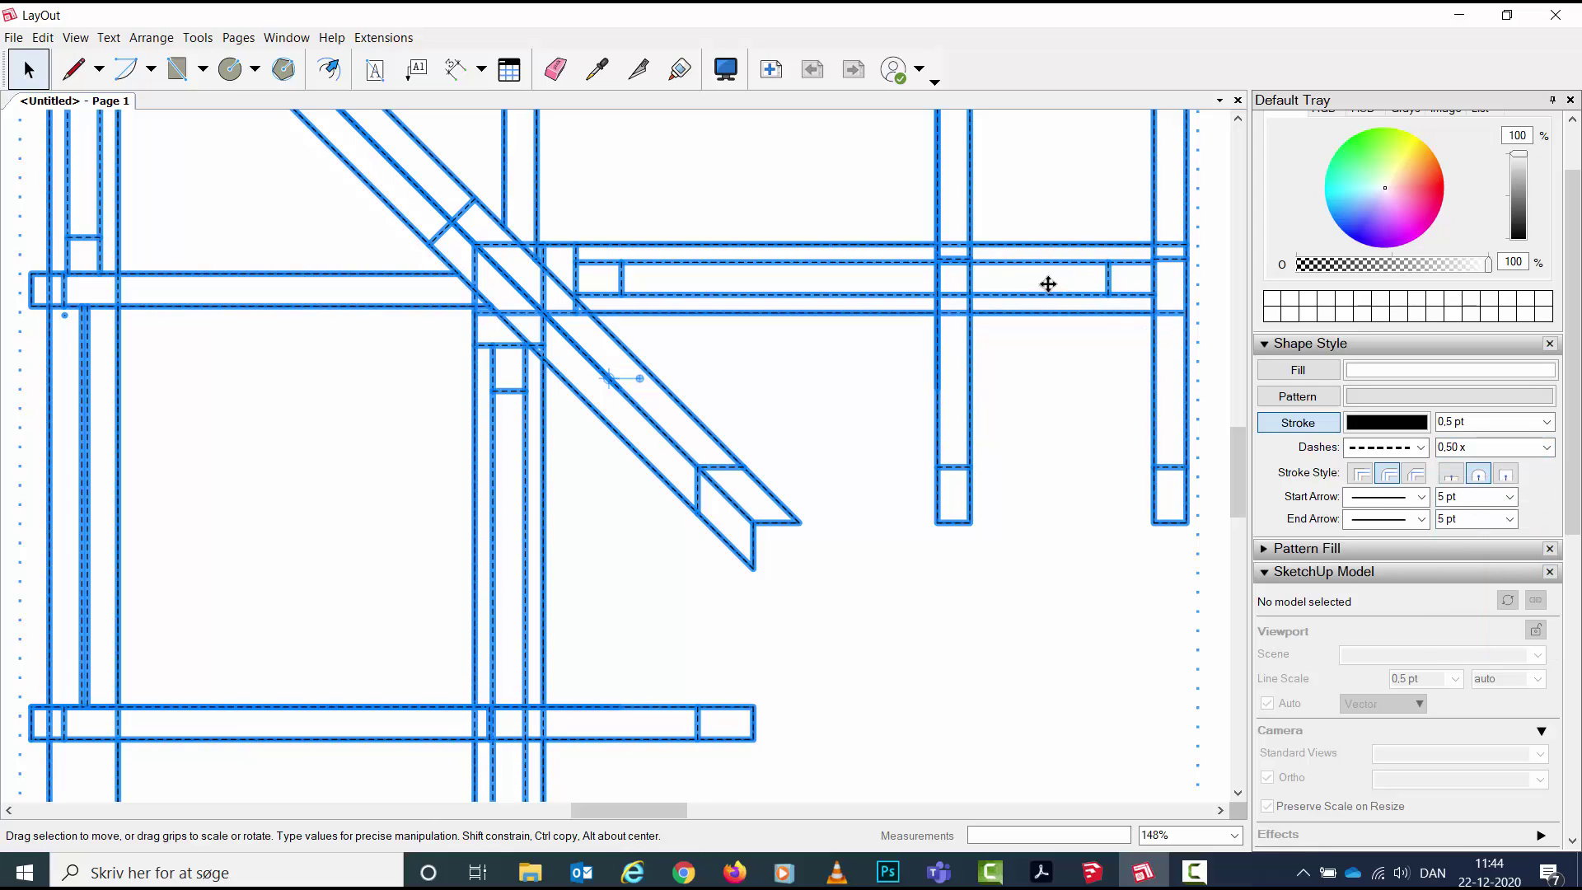
left_click(1221, 299)
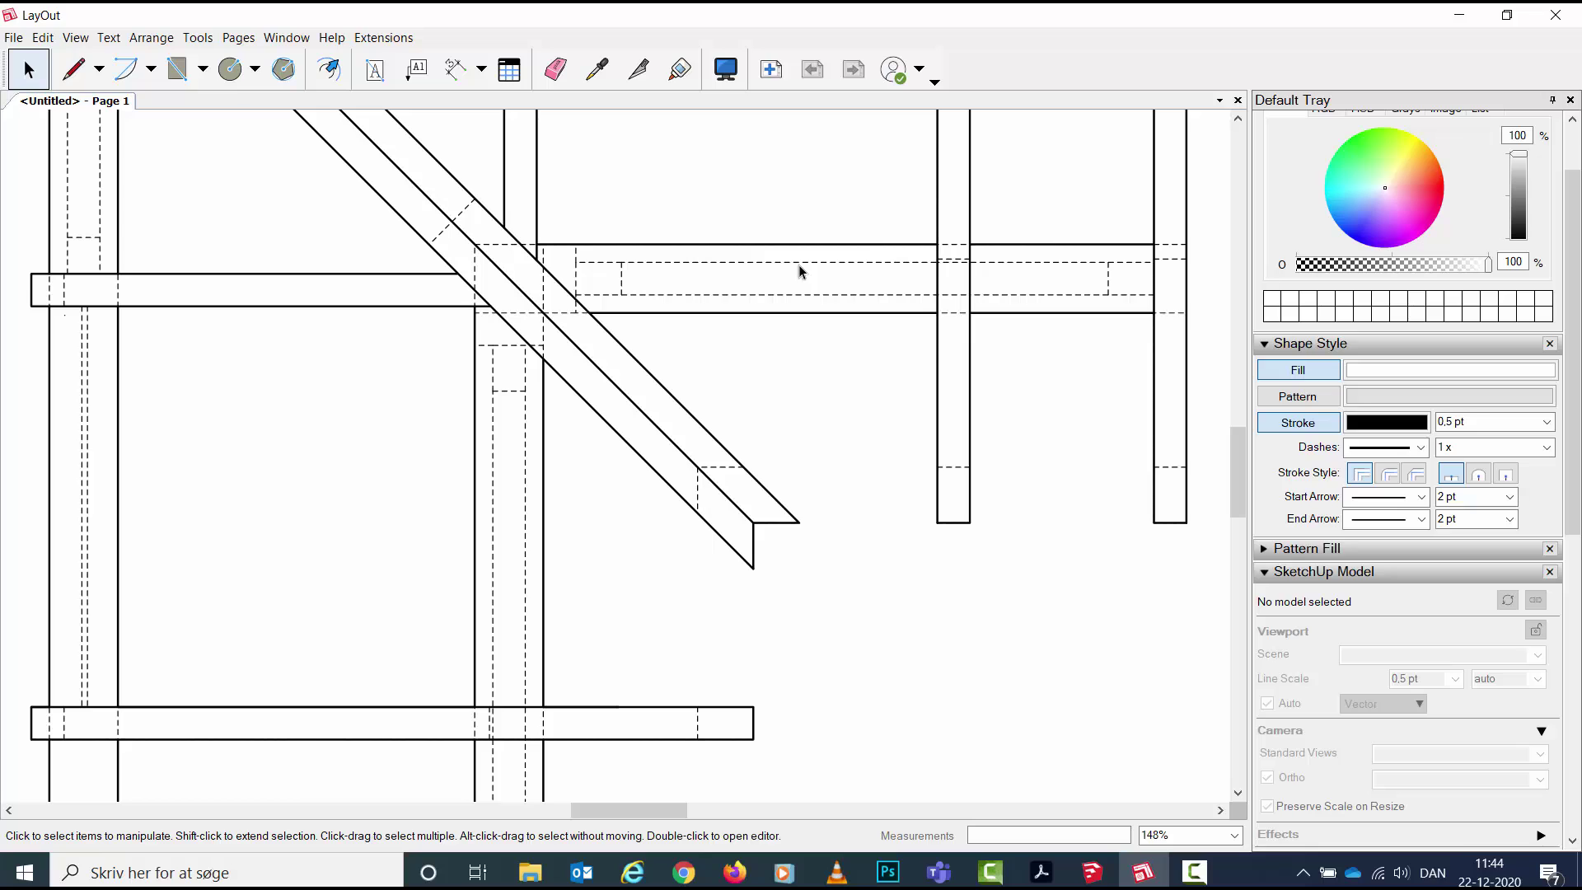
Step: Reselect the whole drawing and change the dash scale to 0,75 x
key("ctrl+a")
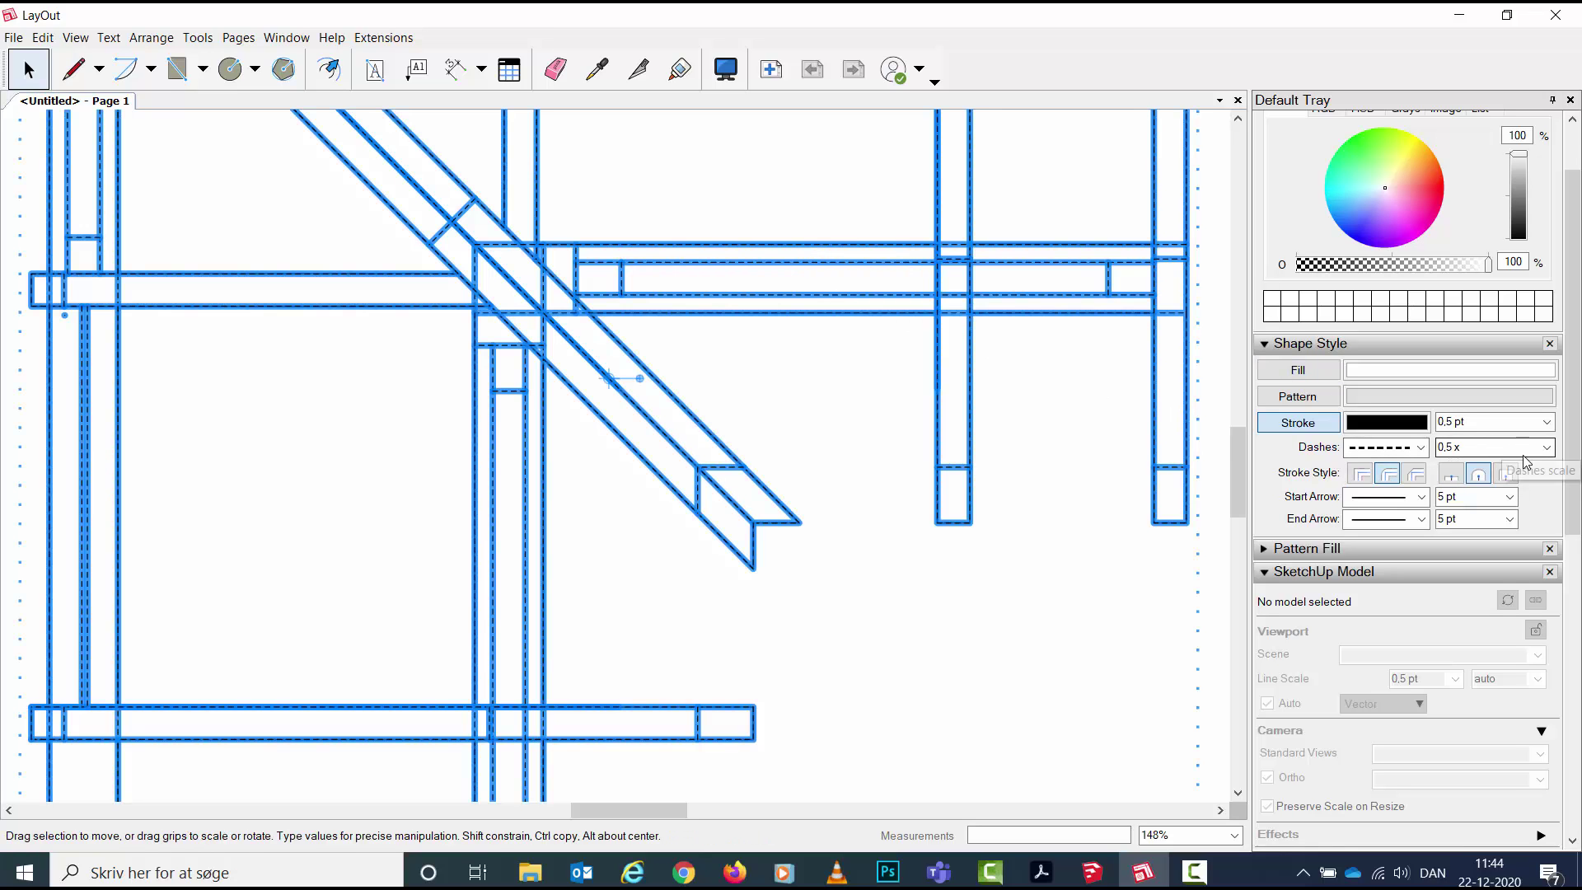
left_click(1548, 448)
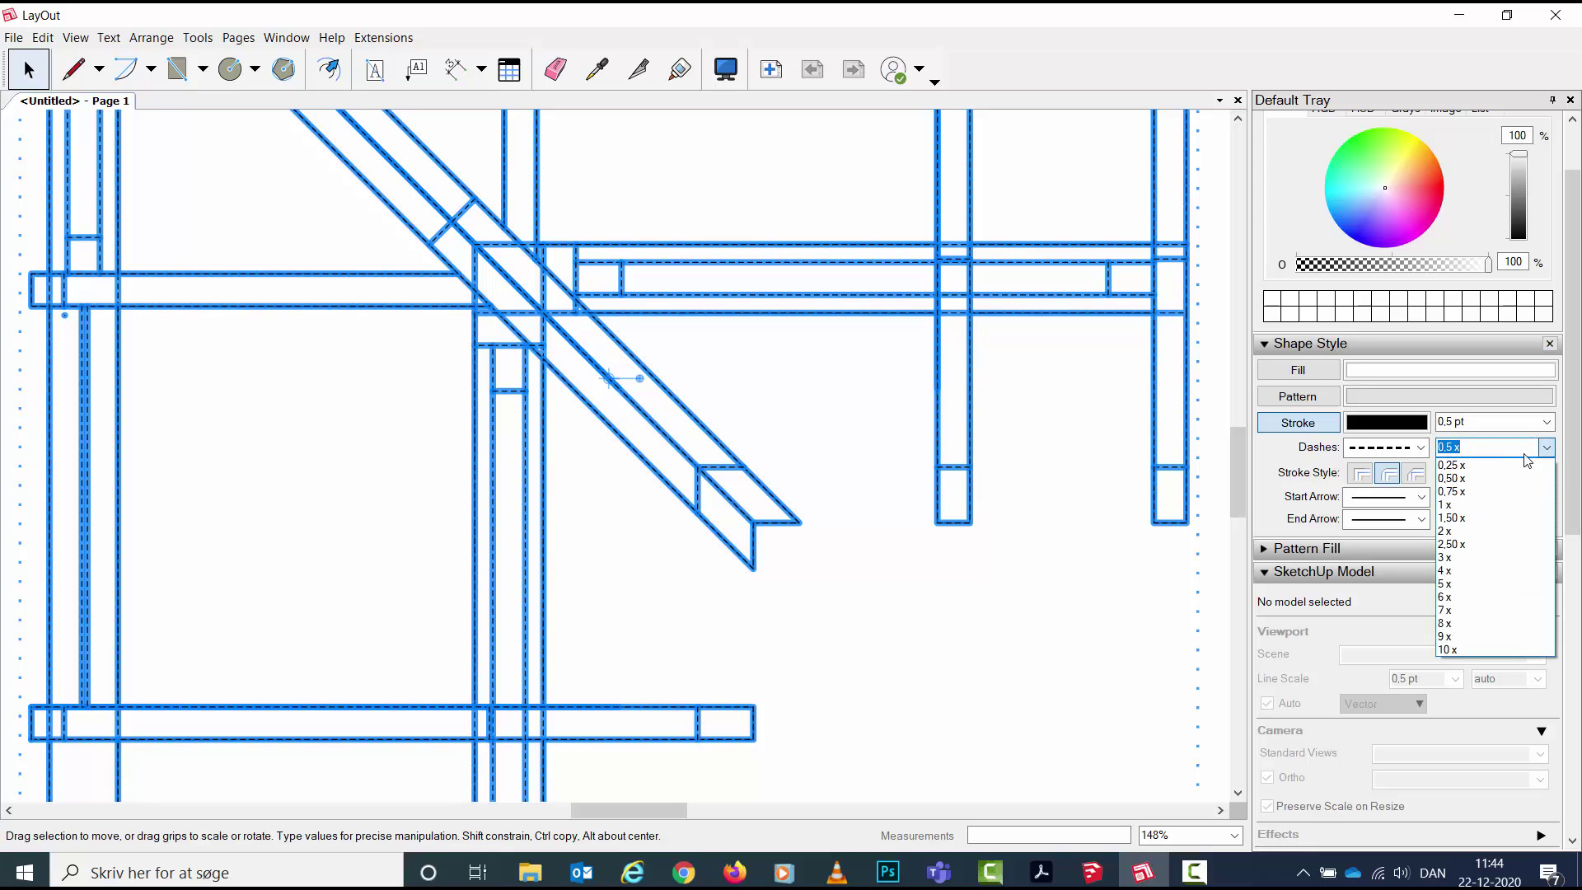
left_click(1464, 491)
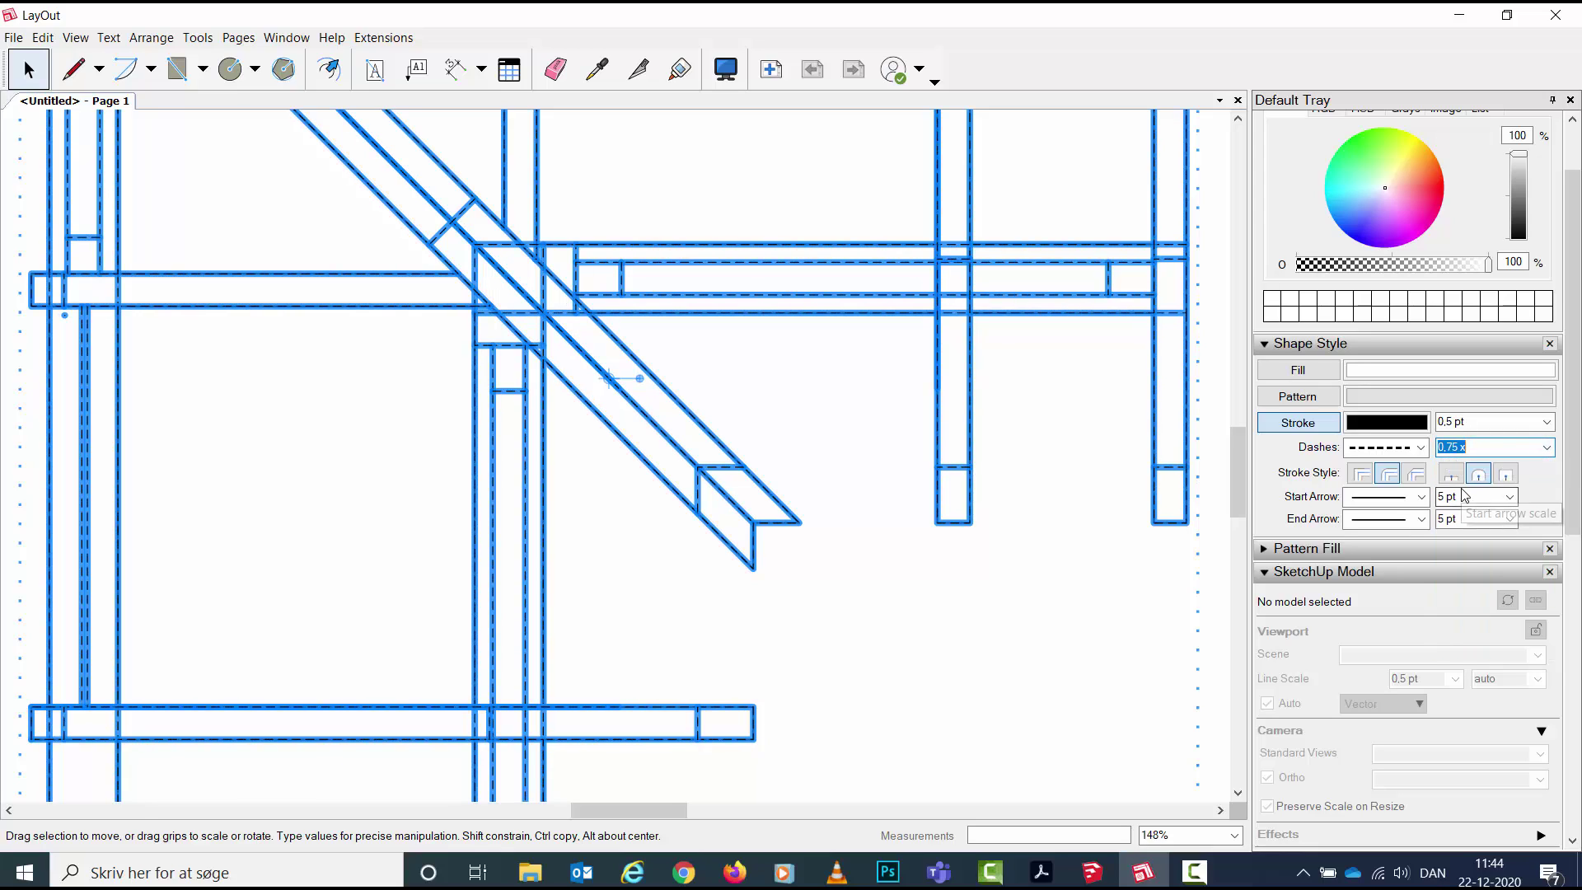
left_click(1214, 322)
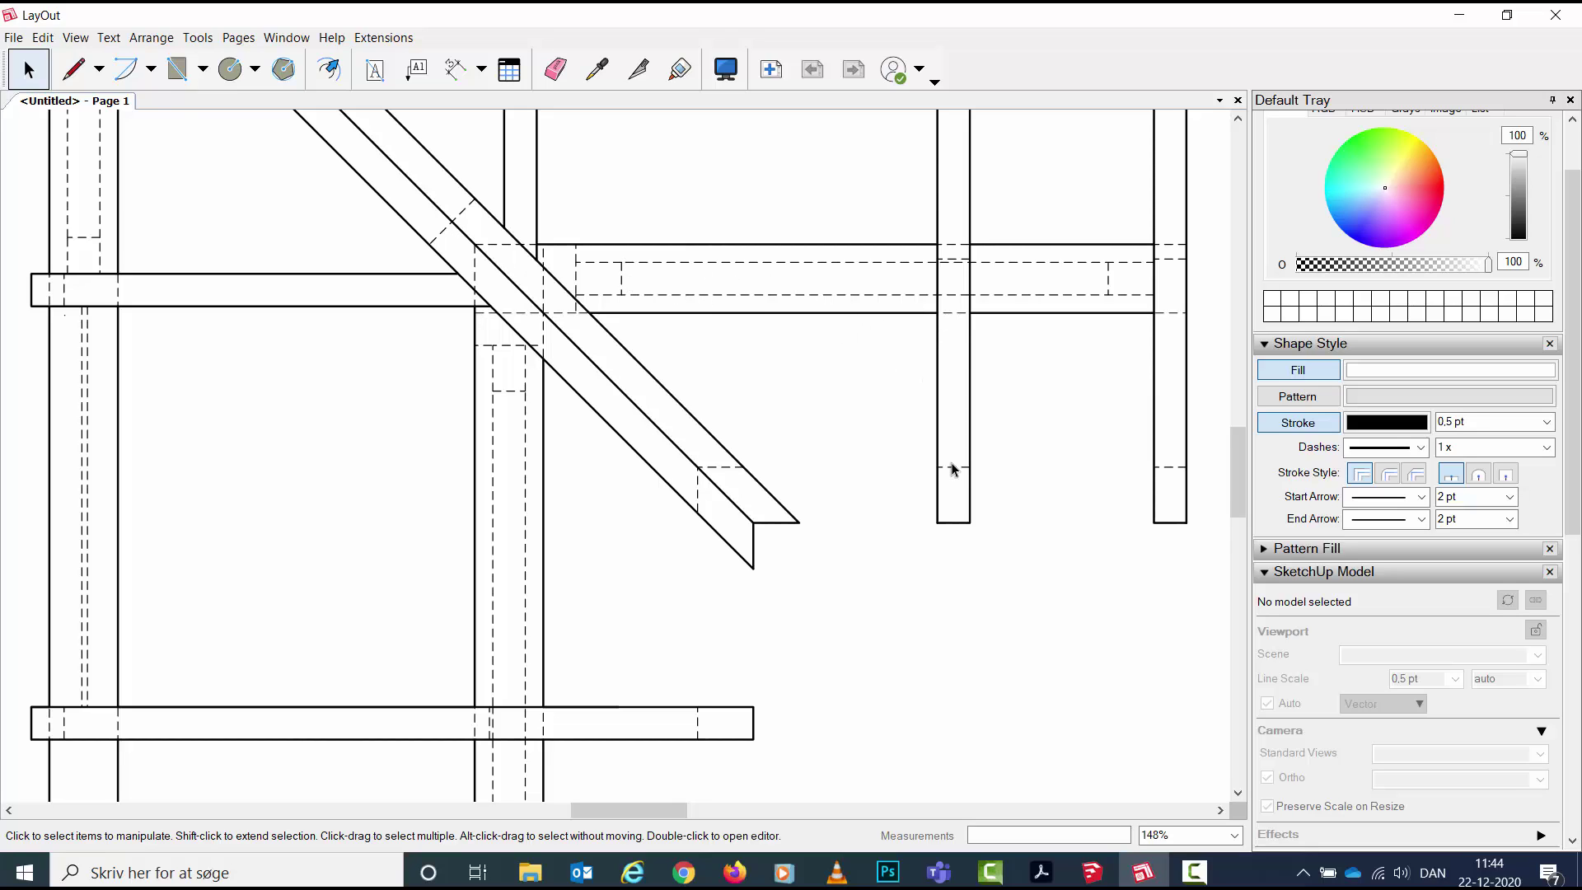
scroll(952, 468, "down", 1)
scroll(947, 473, "down", 3)
scroll(926, 486, "down", 4)
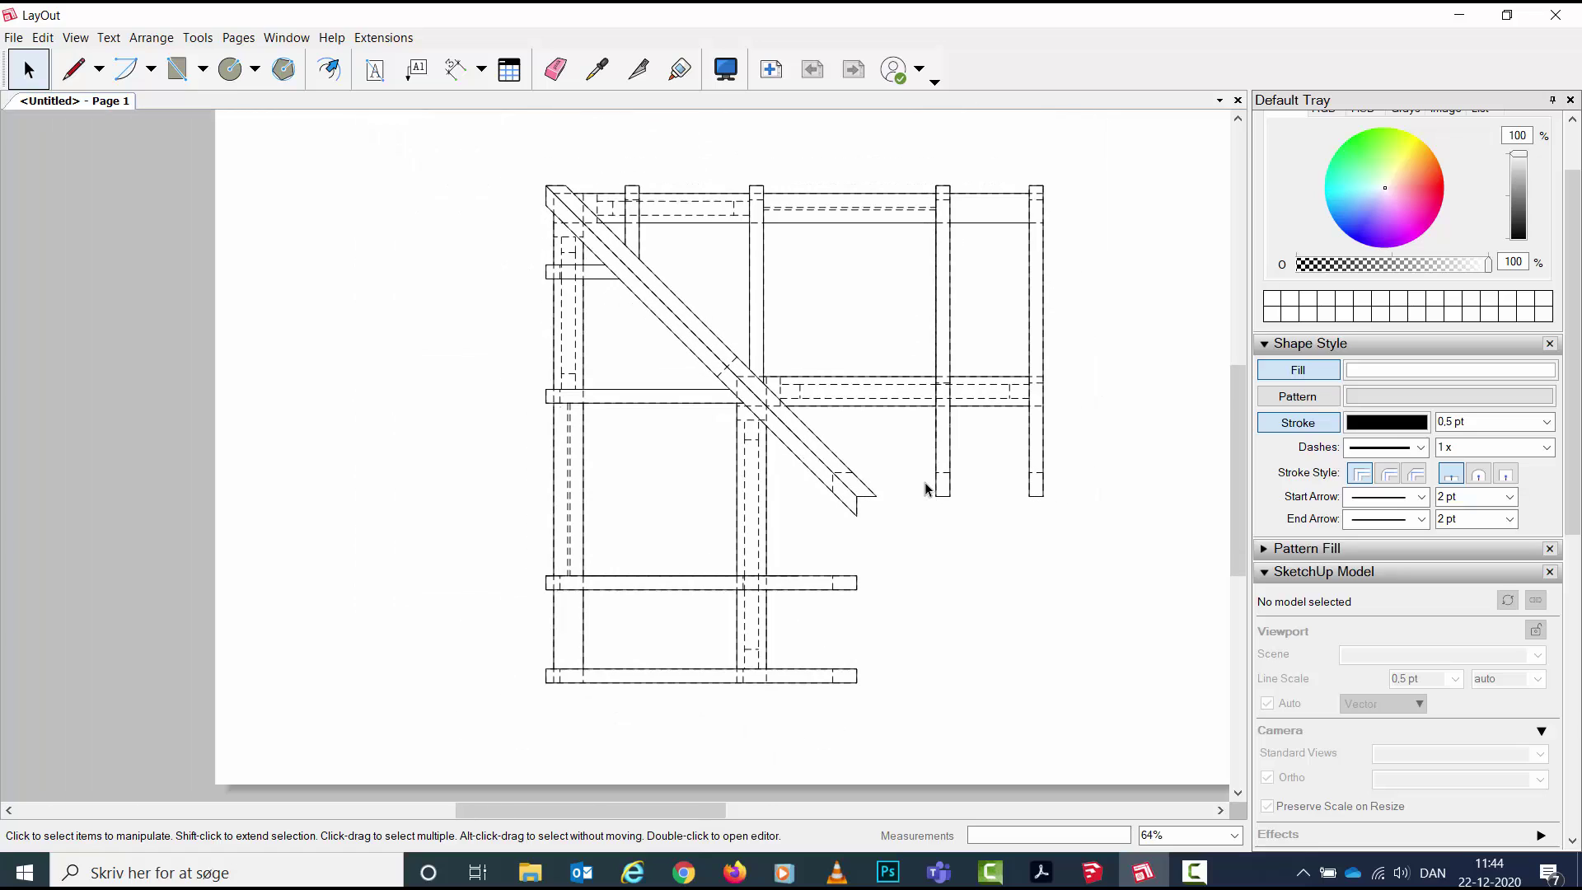
scroll(1075, 583, "up", 1)
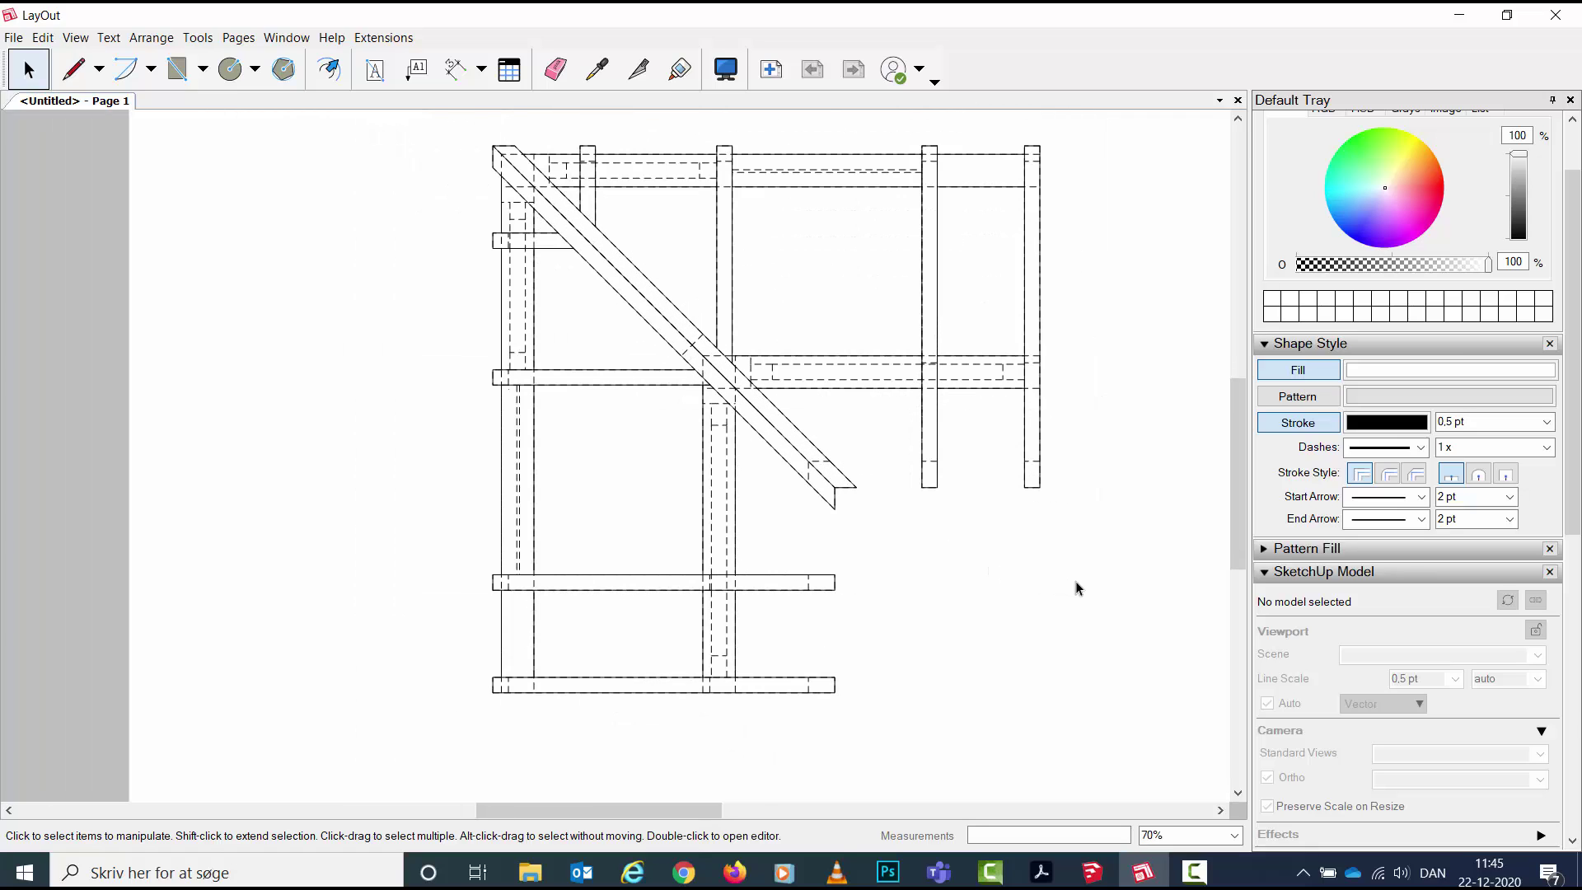